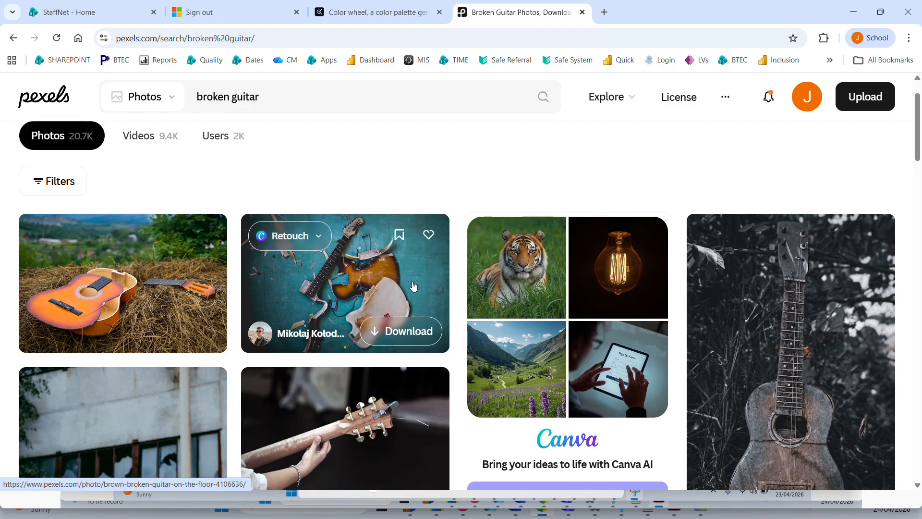
Download the photo of the smashed brown electric guitar on the teal floor and show the file in its folder.
click(413, 285)
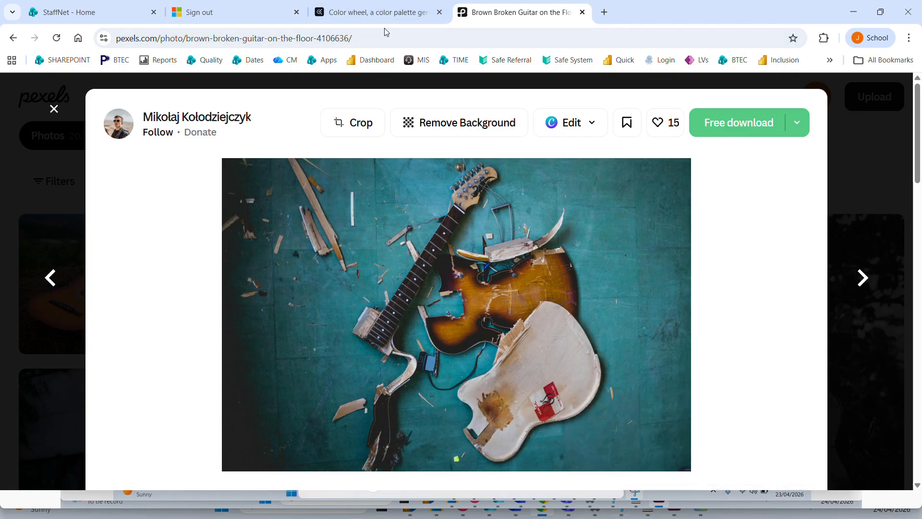
click(740, 131)
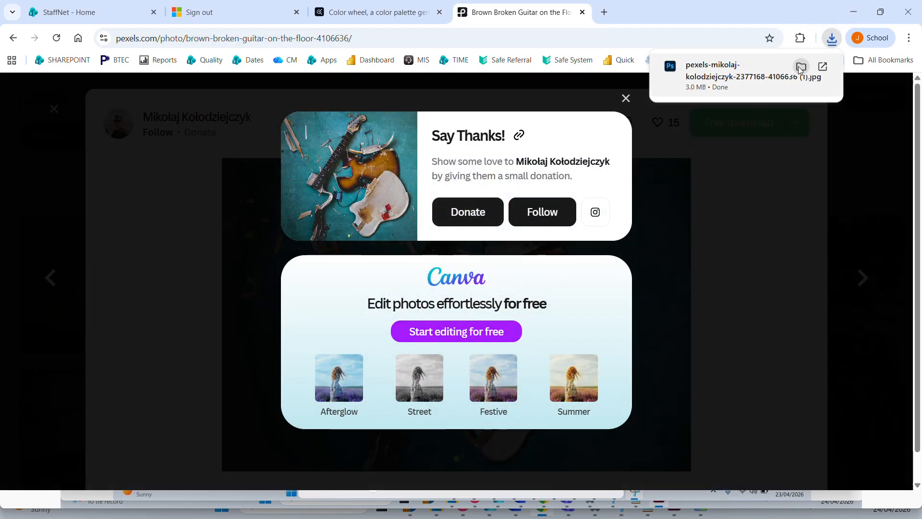
click(800, 68)
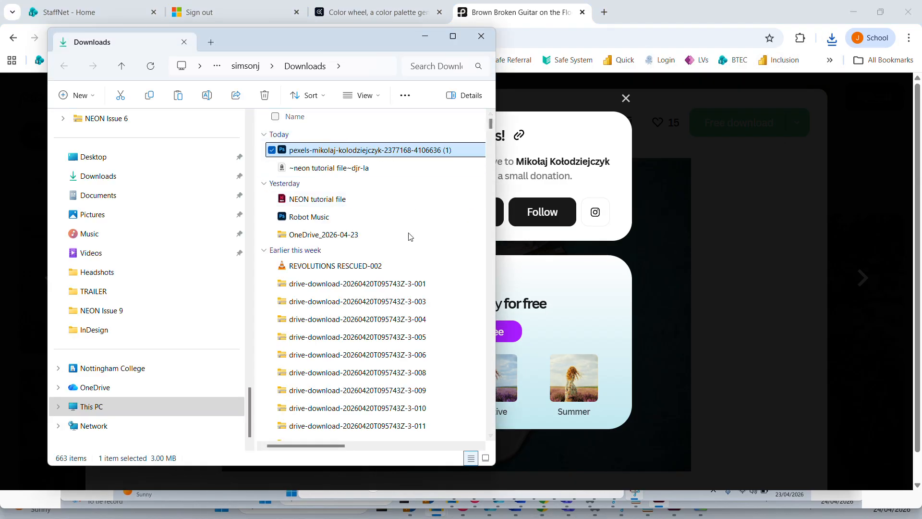
Rename the downloaded guitar photo to "Smashed Guitar".
right_click(349, 150)
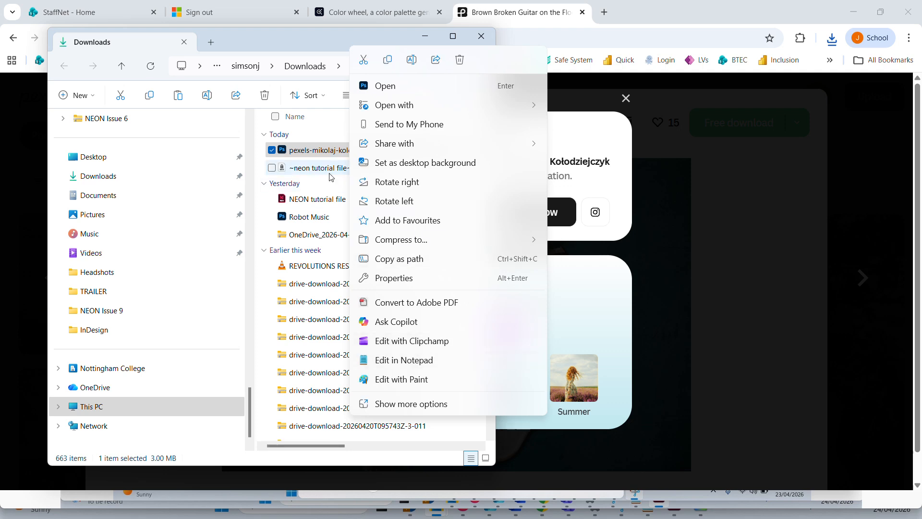
click(385, 404)
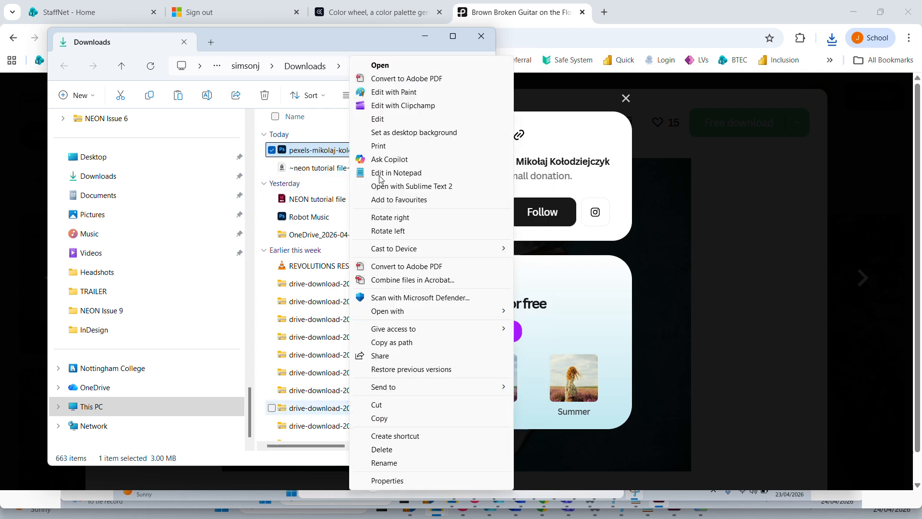
click(384, 462)
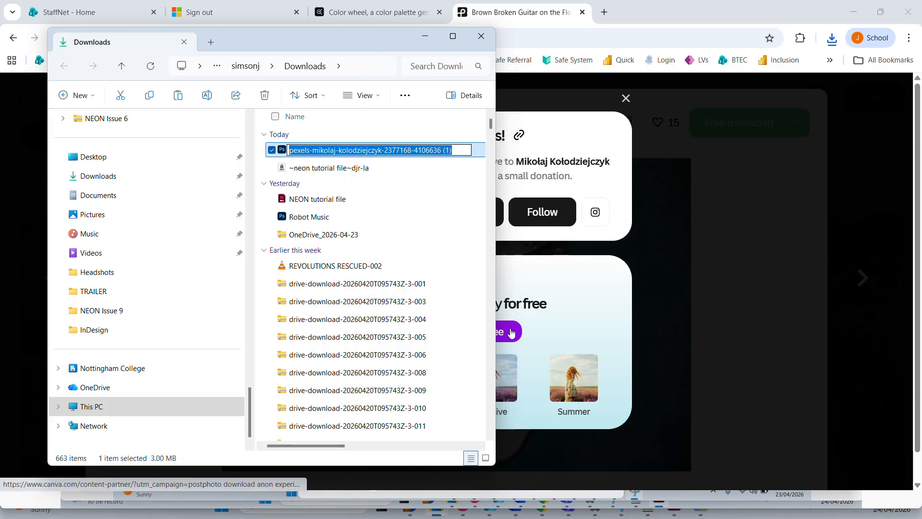
text(Smashed)
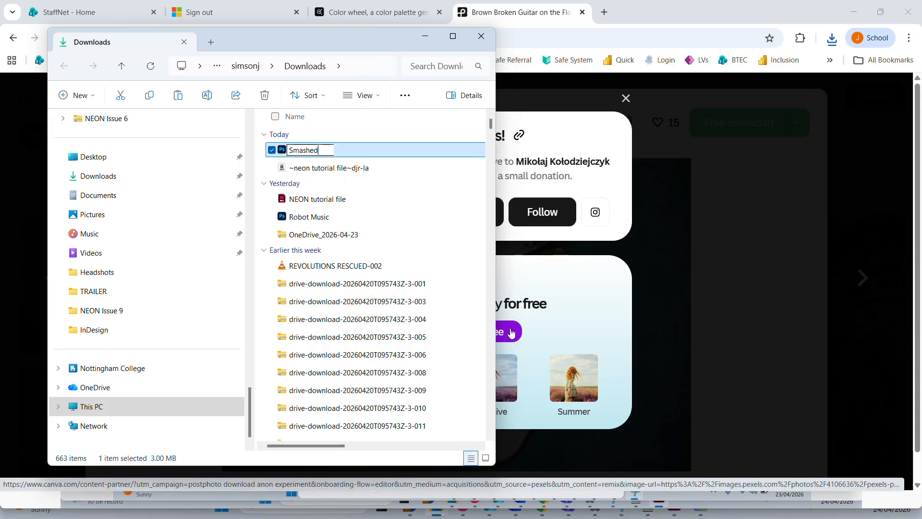
text( Guitar)
key(Return)
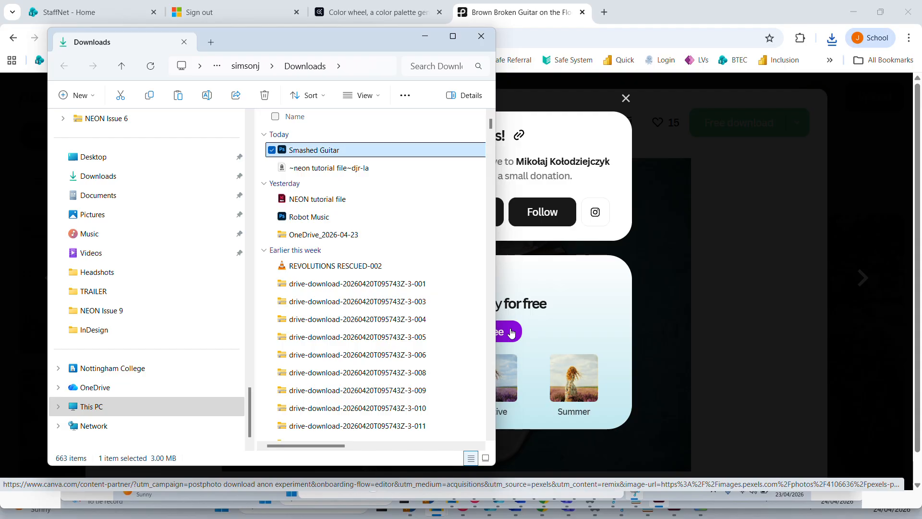
click(313, 150)
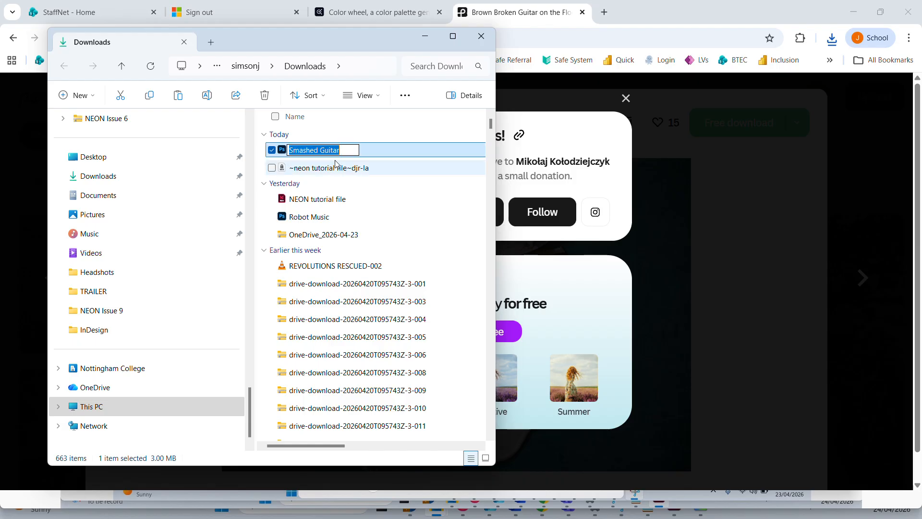
Copy the Smashed Guitar file from Downloads into the NEON Issue 9 folder.
click(60, 311)
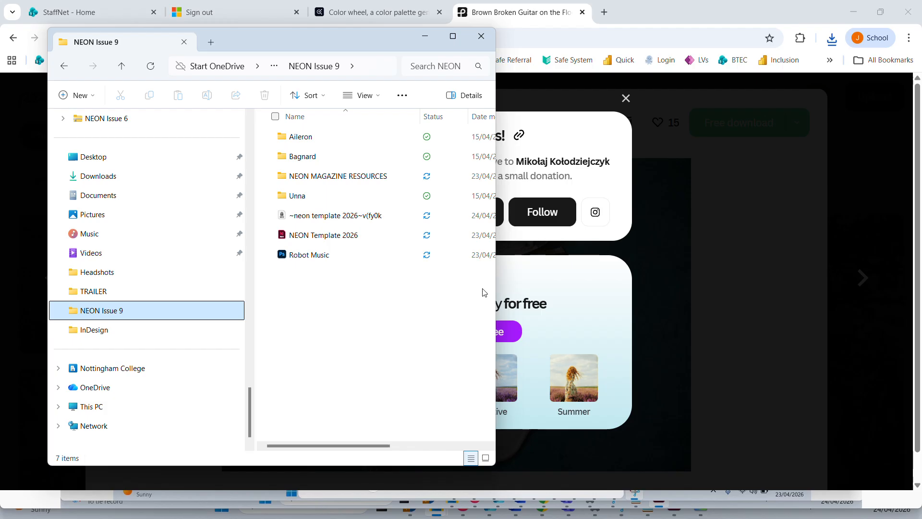
click(312, 279)
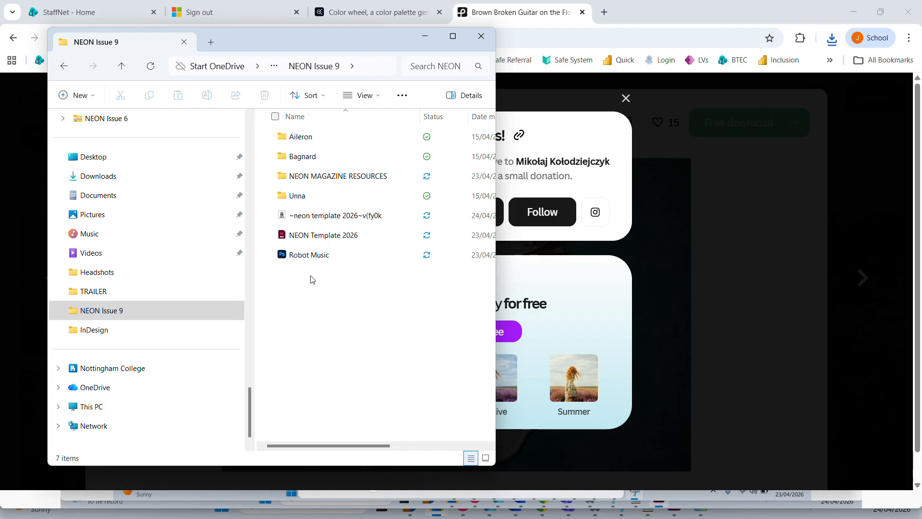
click(161, 173)
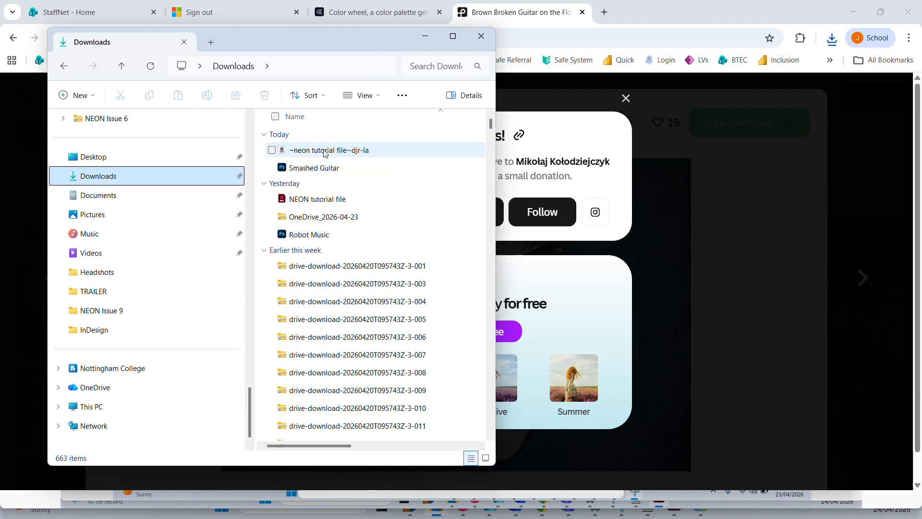
click(338, 170)
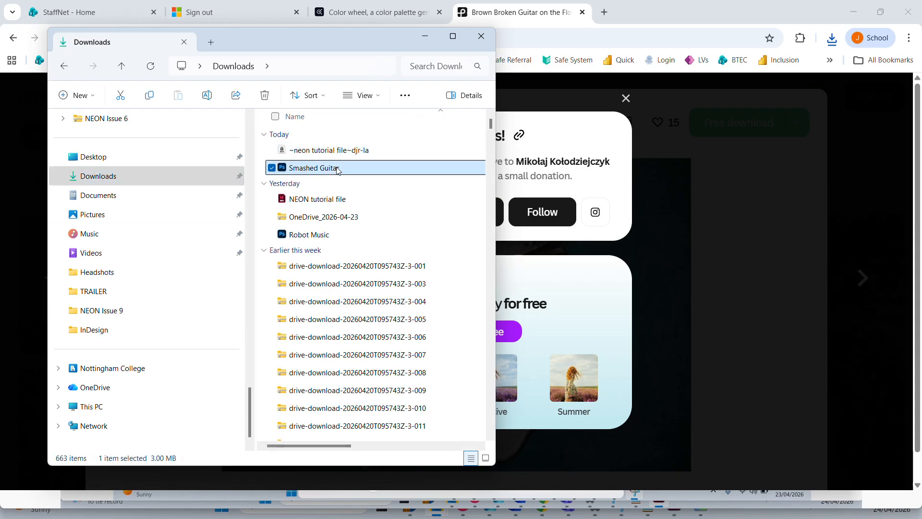
key(ctrl+c)
click(106, 312)
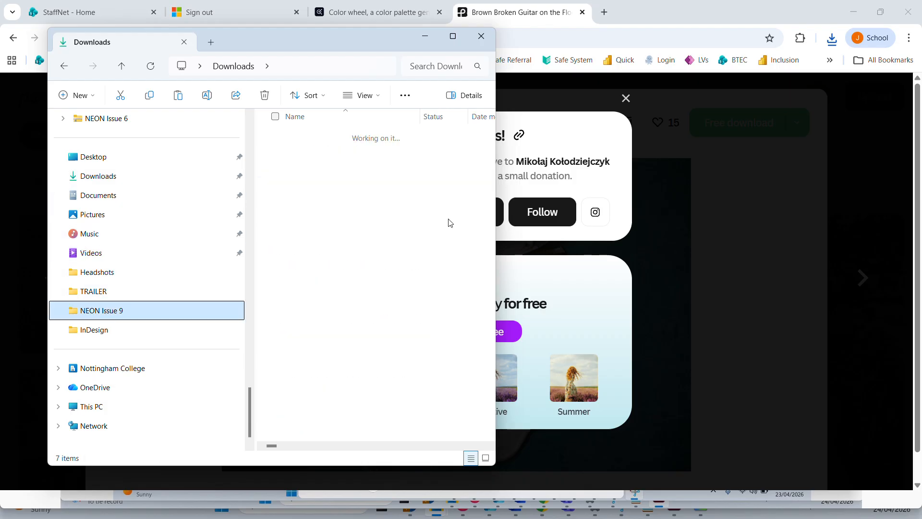
key(ctrl+v)
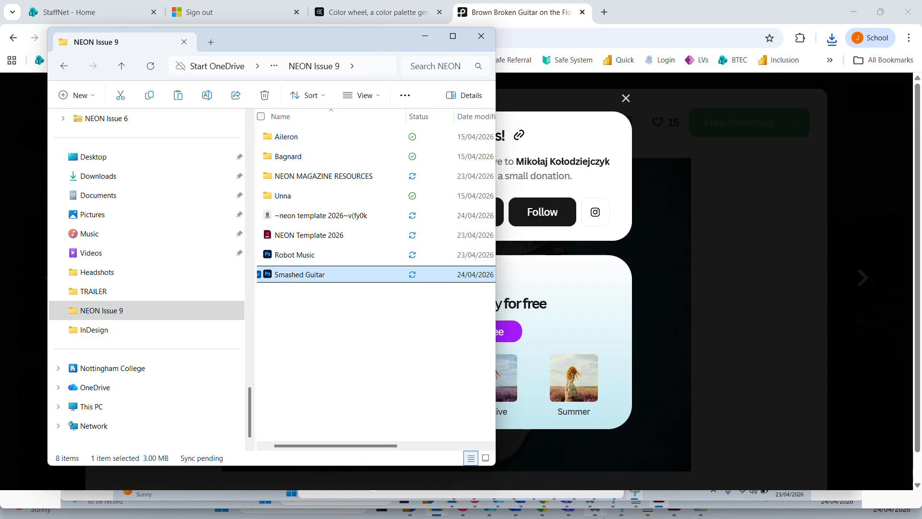
Switch to InDesign, place the Smashed Guitar image in the selected picture frame and make it fill the frame proportionally.
mouse_move(604, 517)
key(alt+Tab)
key(alt+Tab)
key(alt+Tab)
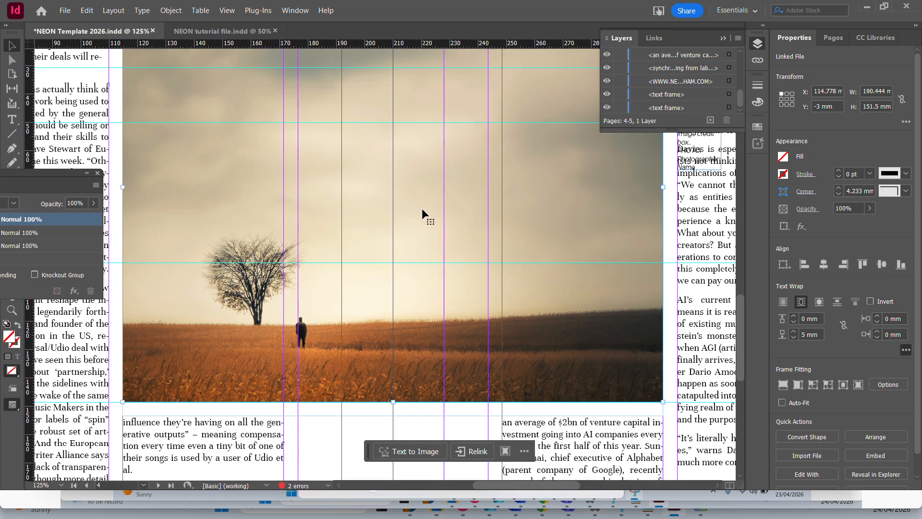
key(ctrl+minus)
key(ctrl+minus)
key(ctrl+minus)
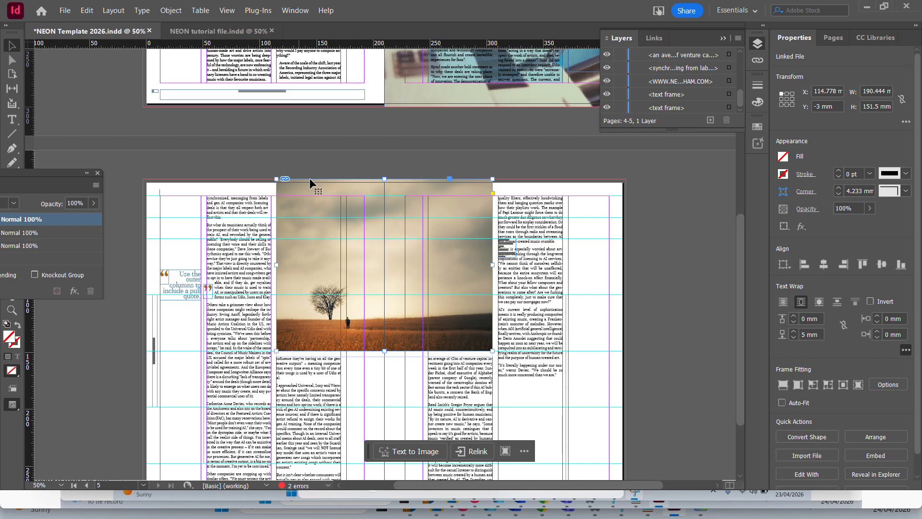
click(65, 11)
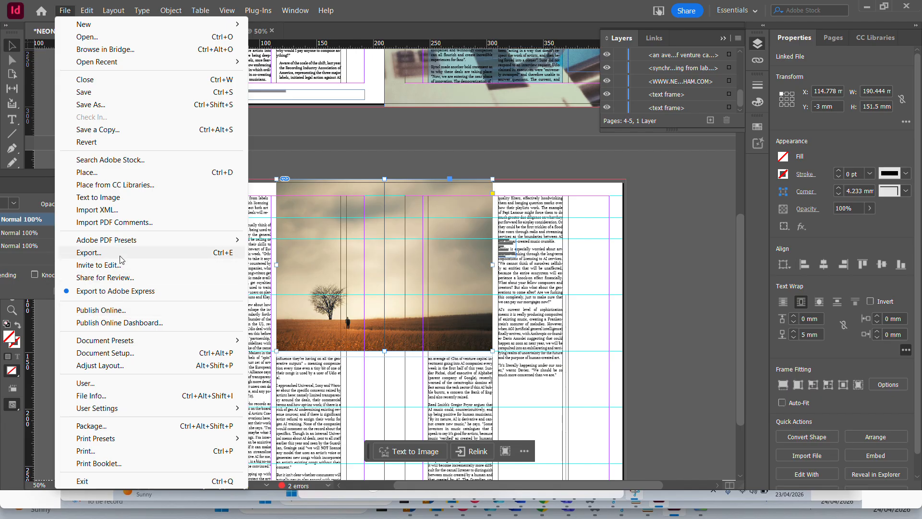
click(130, 171)
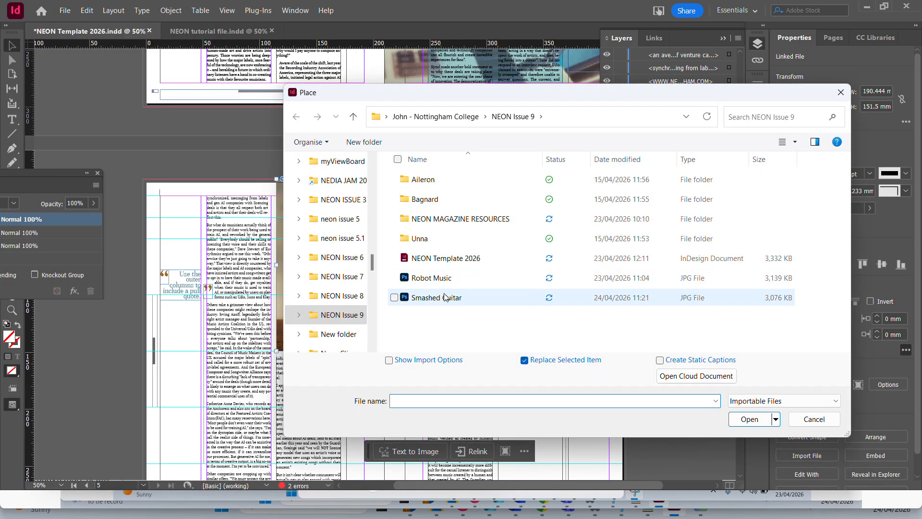
double_click(478, 359)
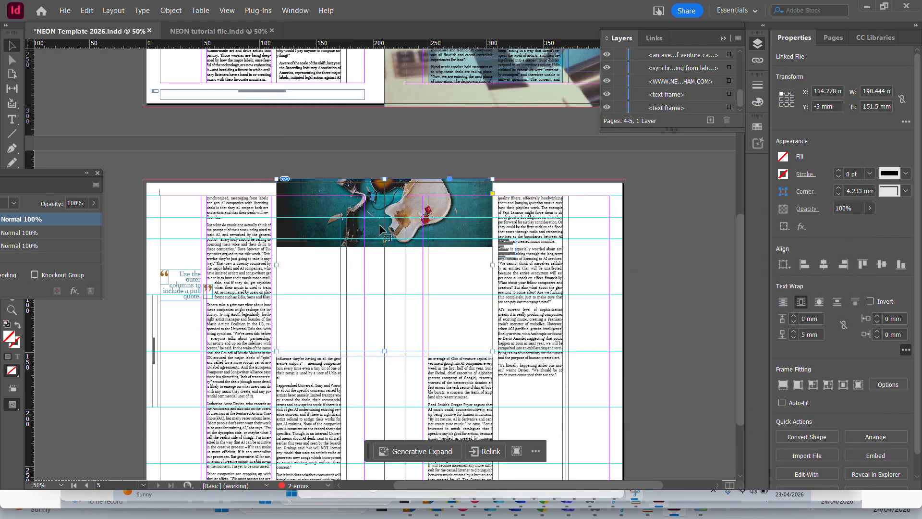
right_click(381, 229)
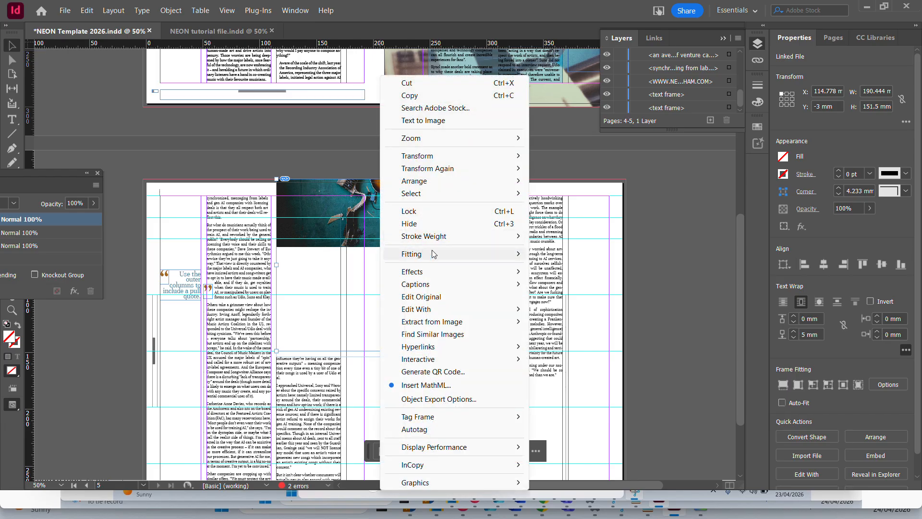
click(581, 251)
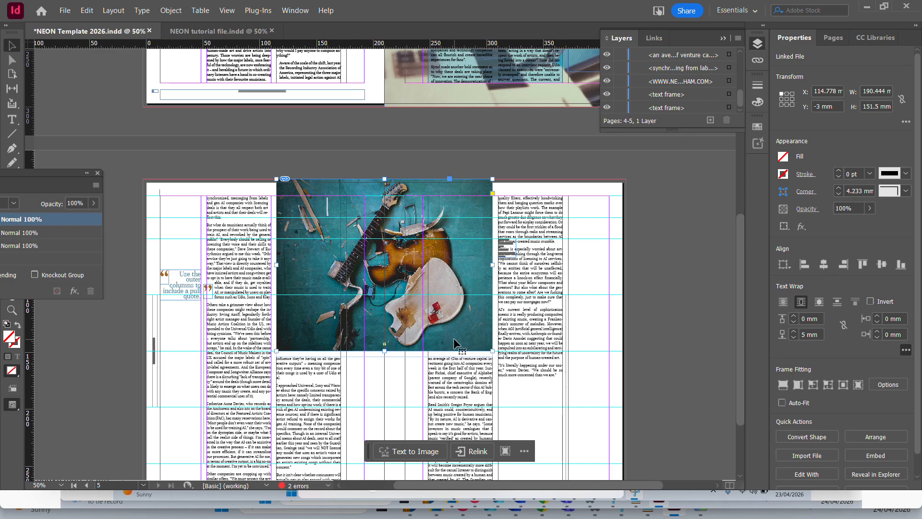
Enlarge the guitar image frame to 426 x 303 mm, covering the whole spread including bleed, and set it to no text wrap.
scroll(475, 348, down, 3)
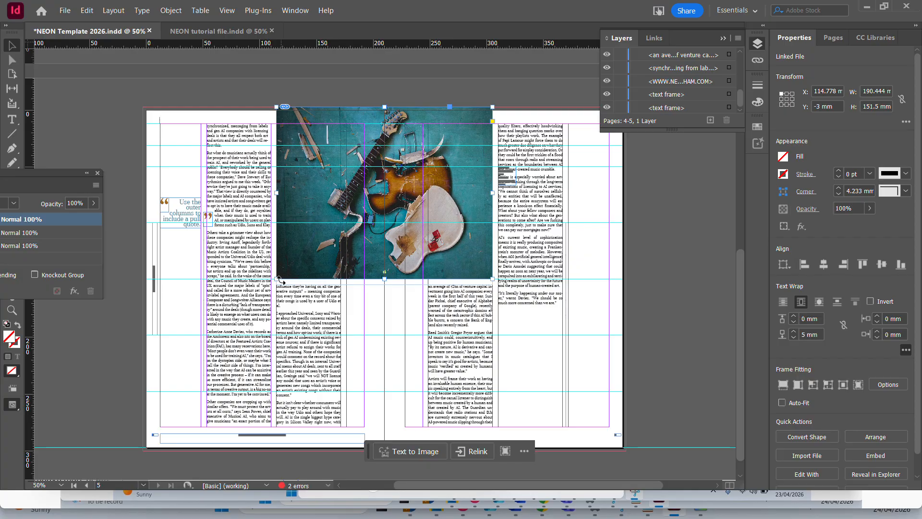
drag(277, 279, 142, 451)
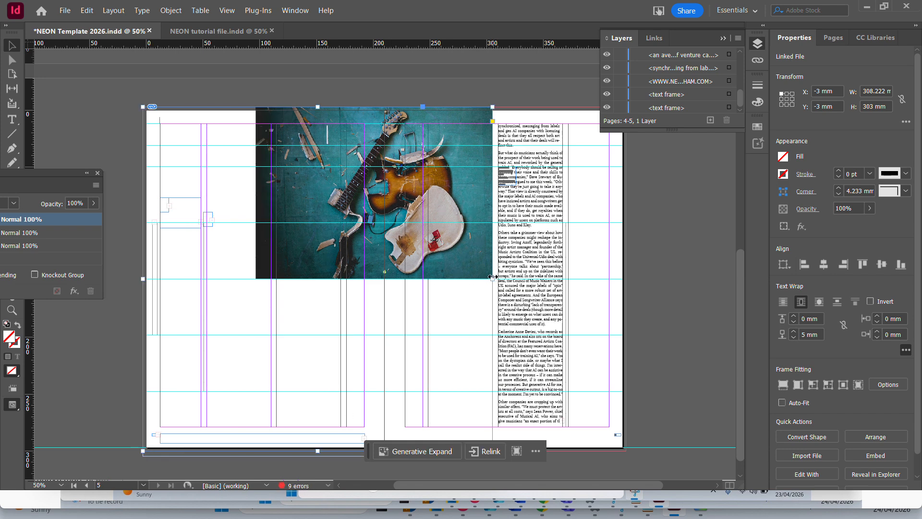
drag(492, 277, 626, 387)
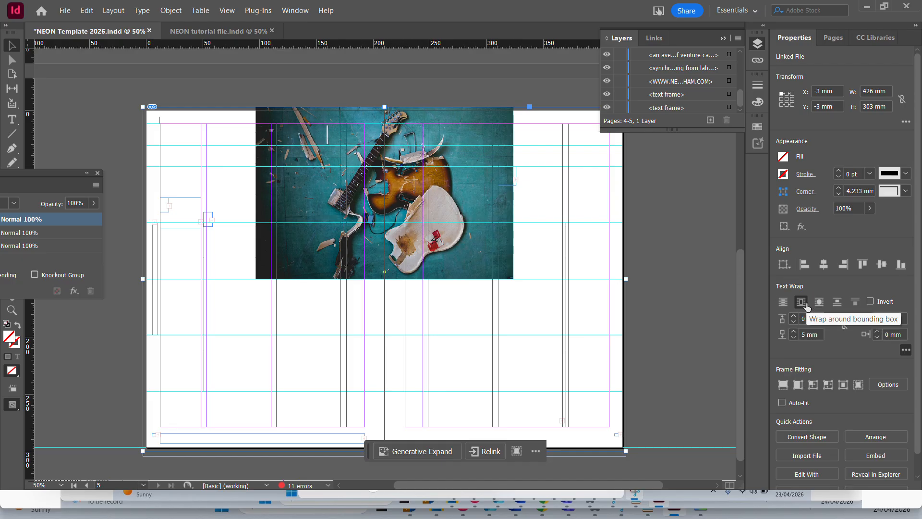
click(779, 304)
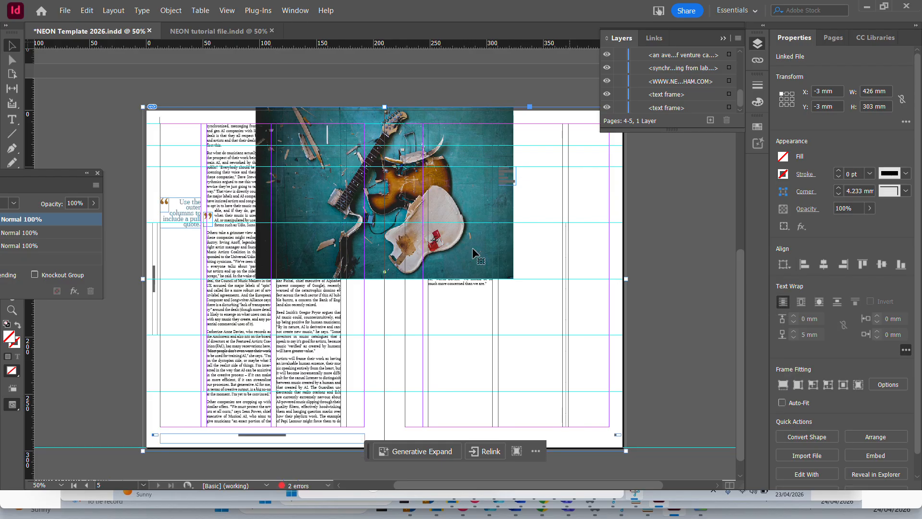
Make the guitar image fill its enlarged spread-wide frame proportionally.
right_click(385, 185)
mouse_move(493, 263)
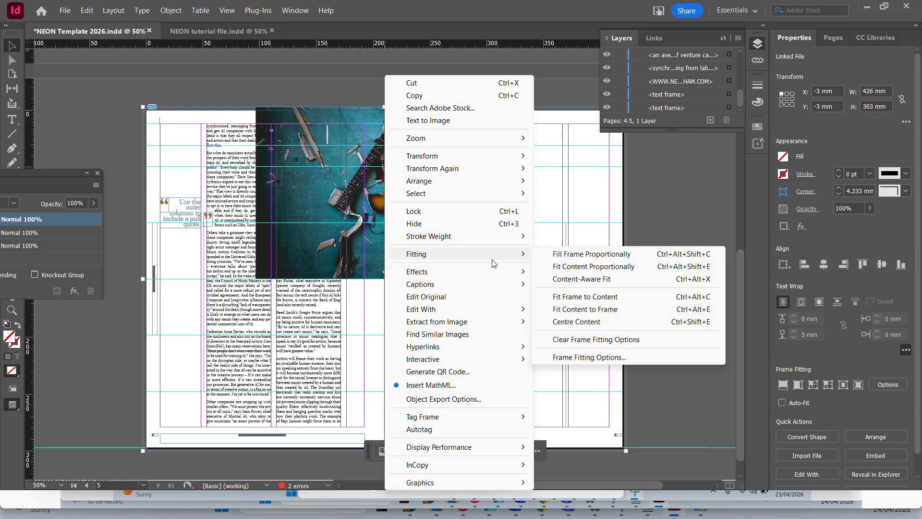
click(582, 259)
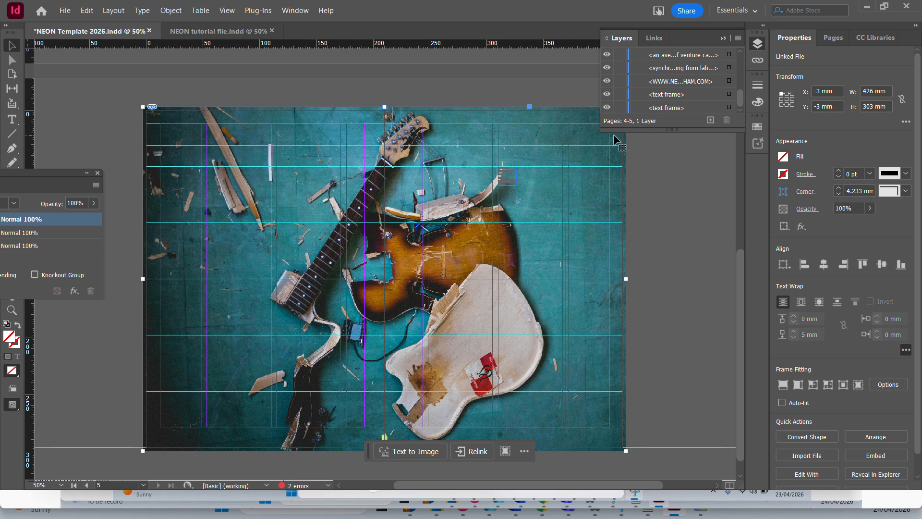
Send the Smashed Guitar image to the back, behind all text frames on the spread.
scroll(705, 108, up, 6)
scroll(706, 108, down, 6)
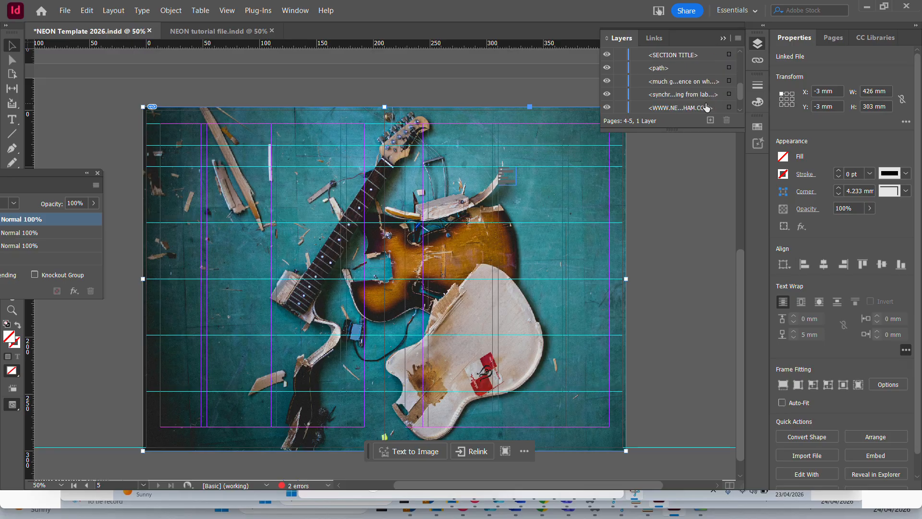
scroll(715, 88, up, 6)
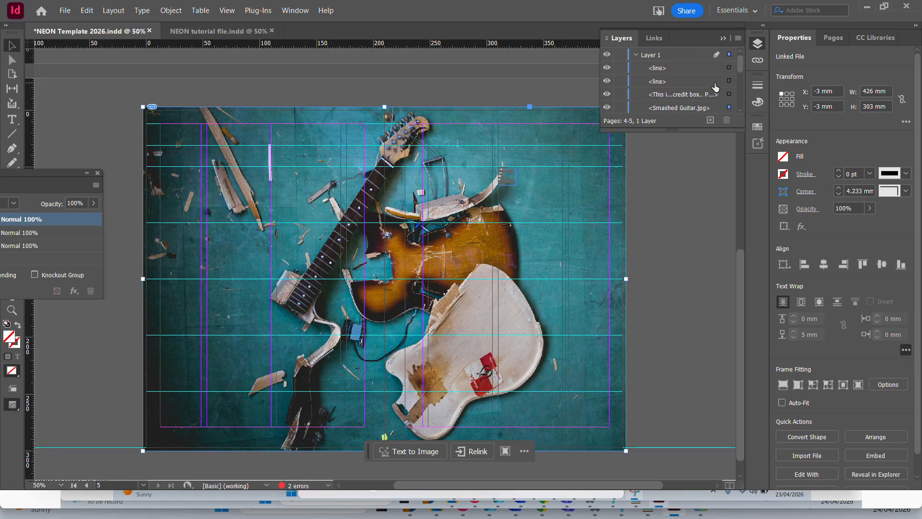
scroll(635, 96, down, 3)
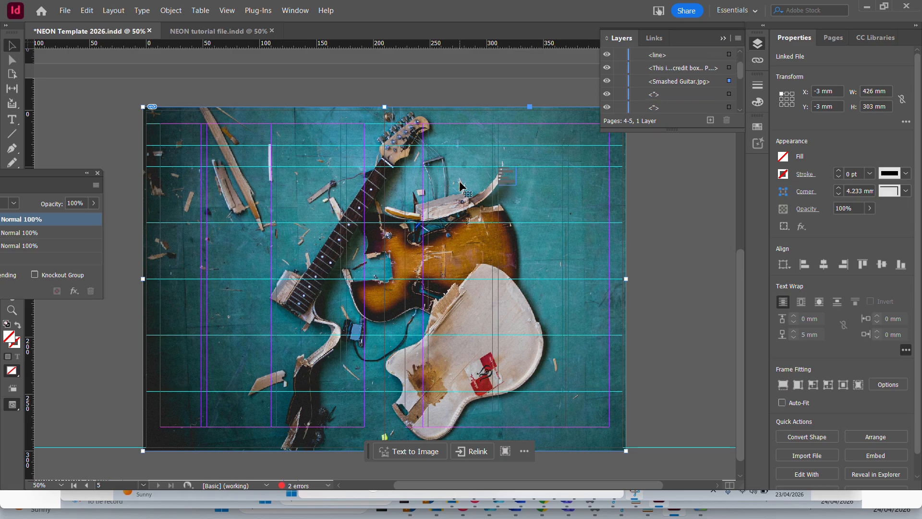
right_click(472, 150)
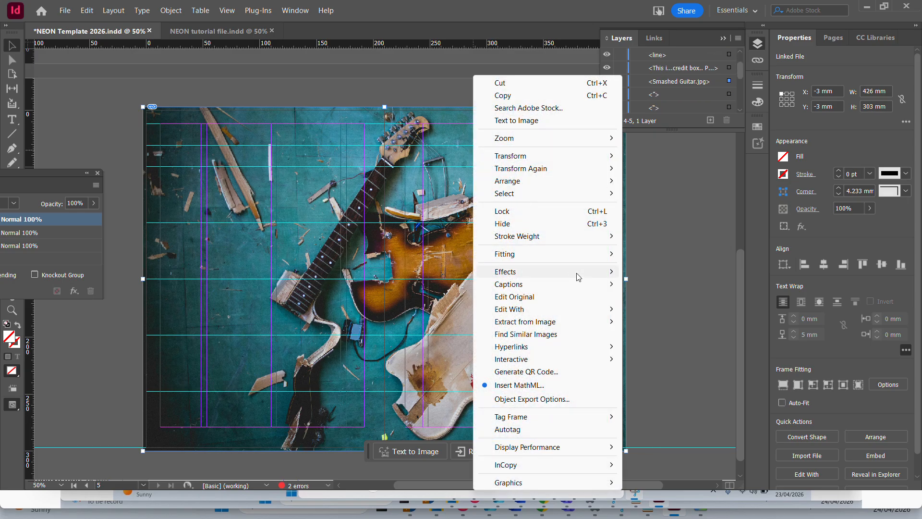
mouse_move(582, 275)
mouse_move(607, 181)
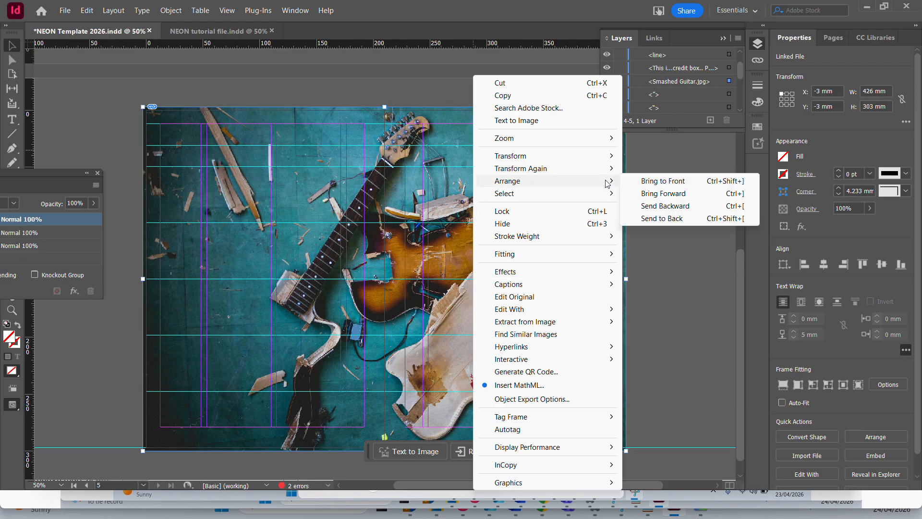
click(701, 218)
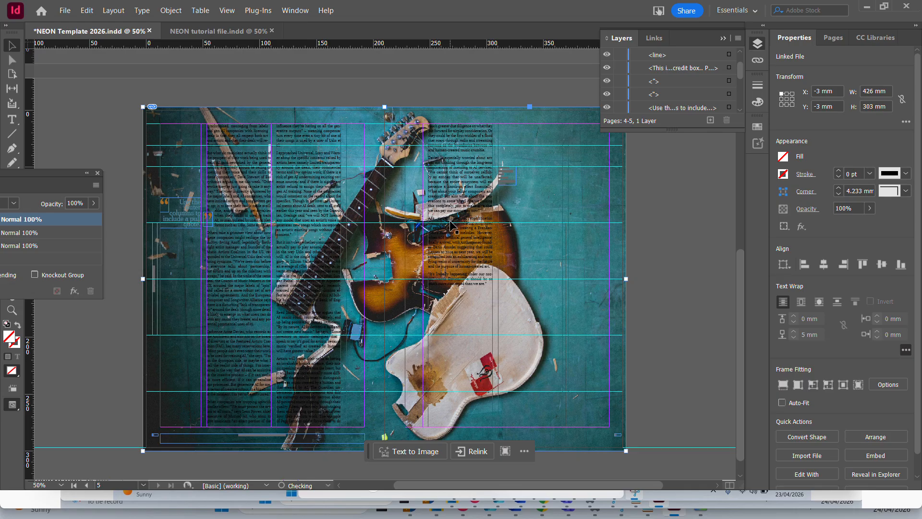
scroll(667, 92, down, 5)
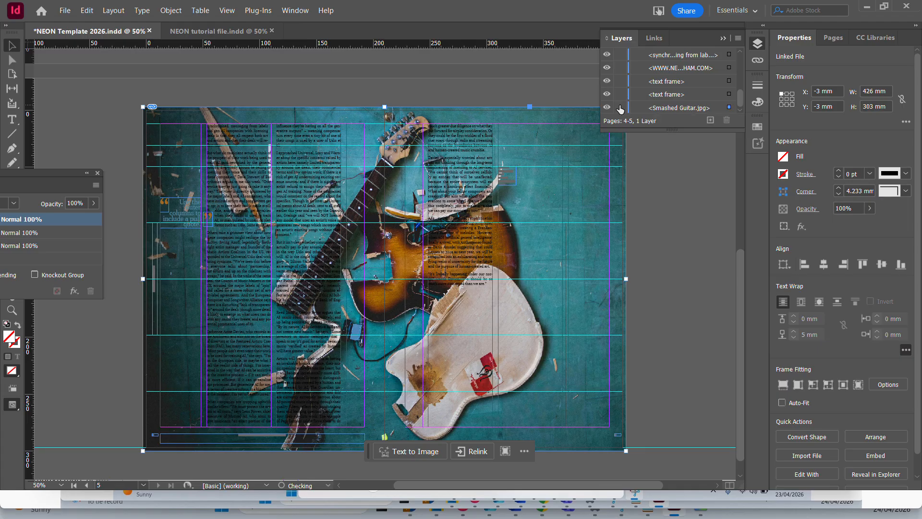
Examine at 100% how readable the body text is over the guitar image from the top to the foot of the spread.
key(ctrl+1)
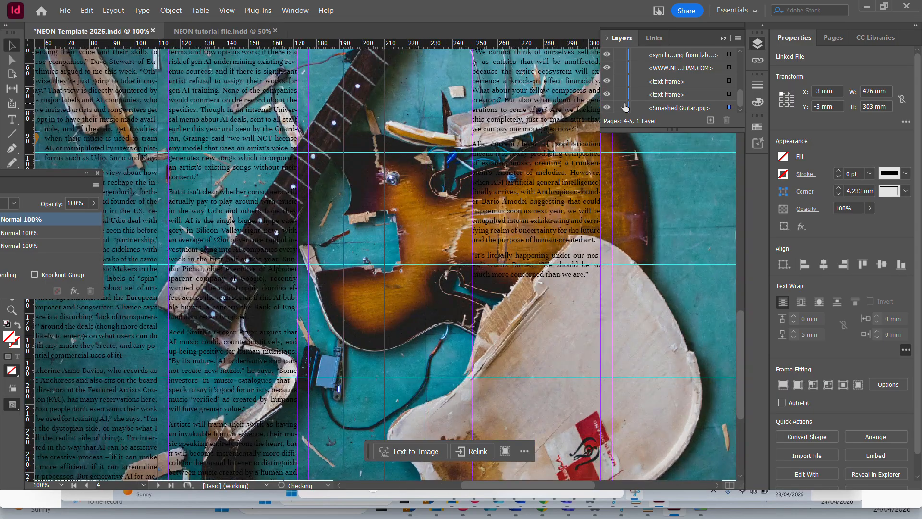
scroll(579, 350, up, 3)
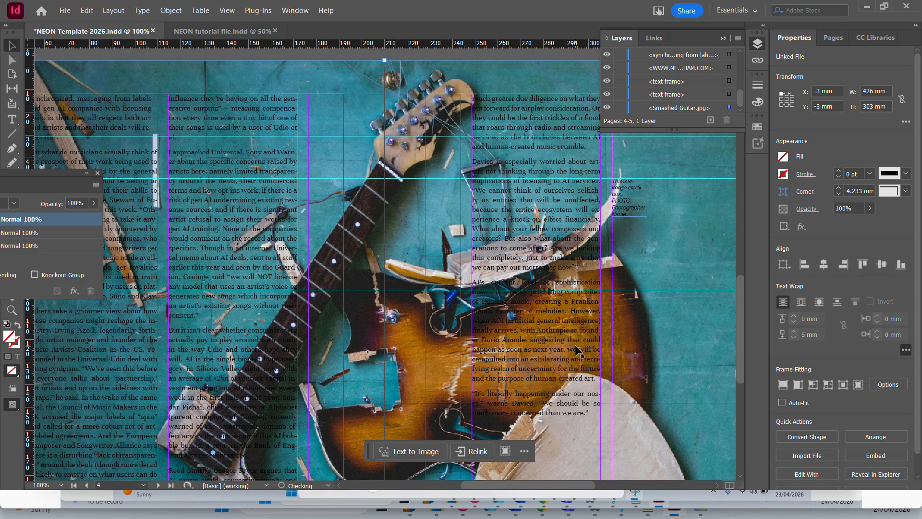
scroll(575, 346, down, 7)
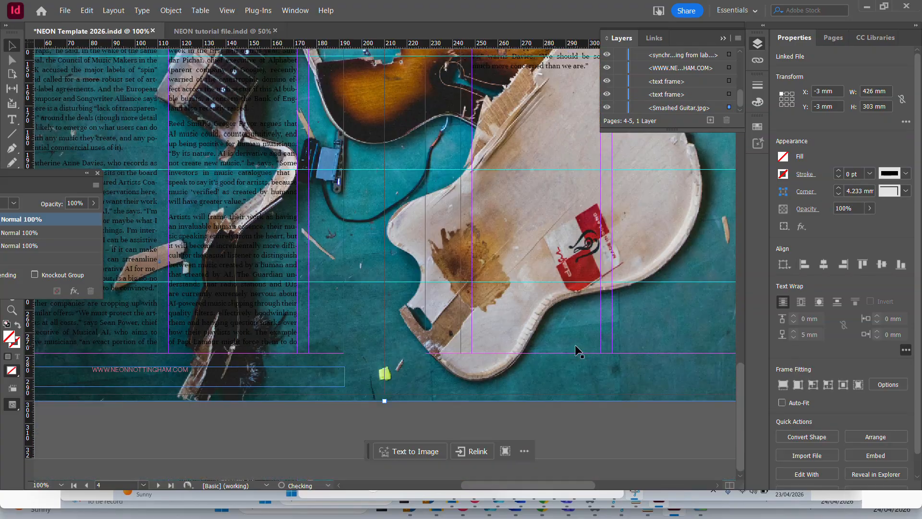
scroll(575, 344, up, 7)
scroll(575, 345, down, 7)
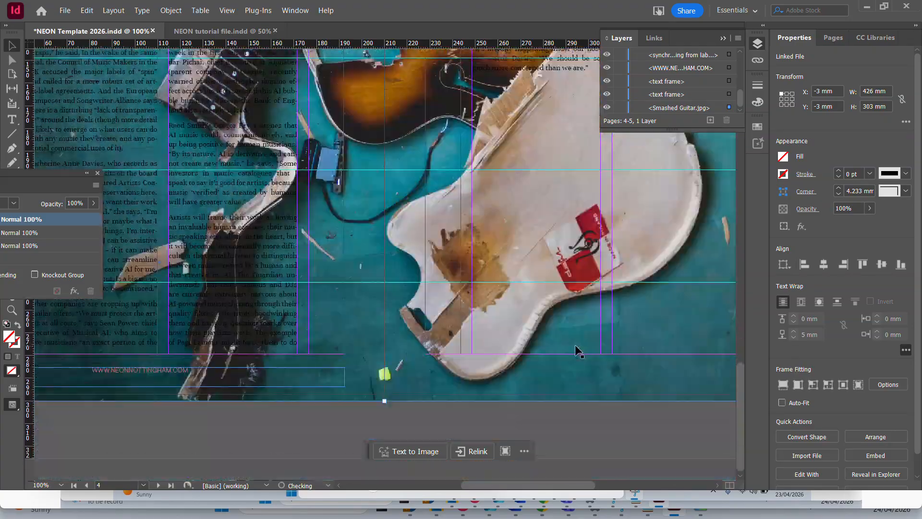
scroll(575, 345, up, 8)
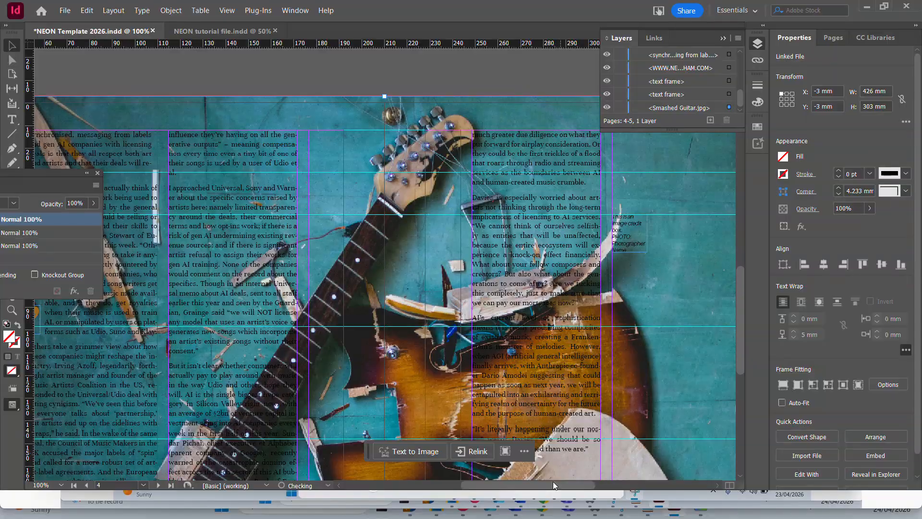
drag(565, 485, 527, 478)
scroll(328, 293, down, 5)
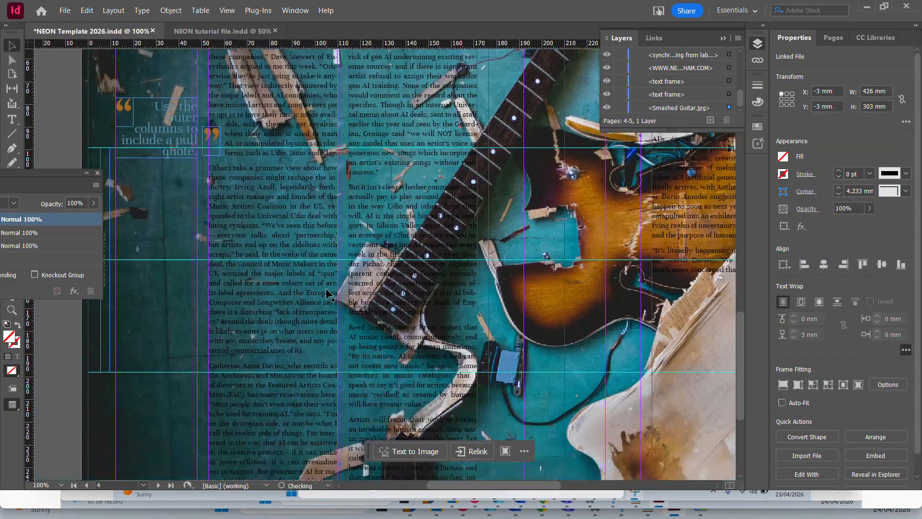
scroll(329, 293, down, 3)
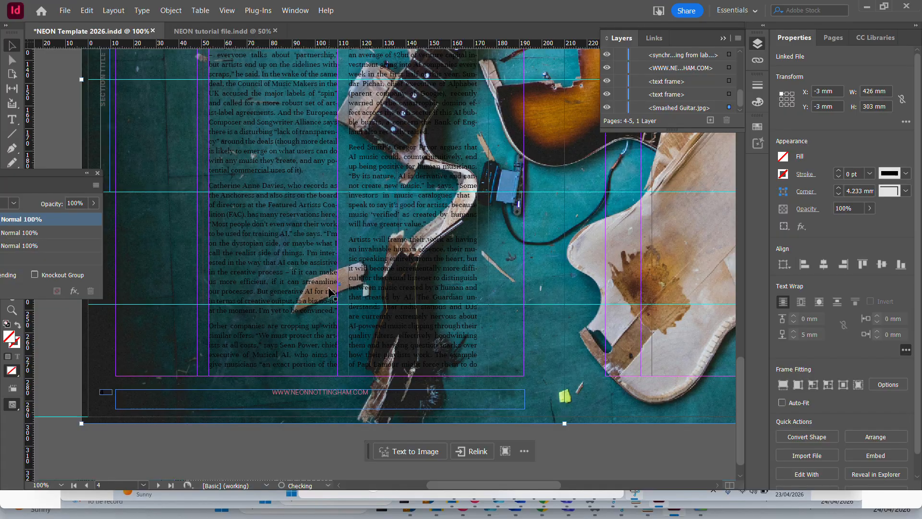
scroll(329, 293, up, 8)
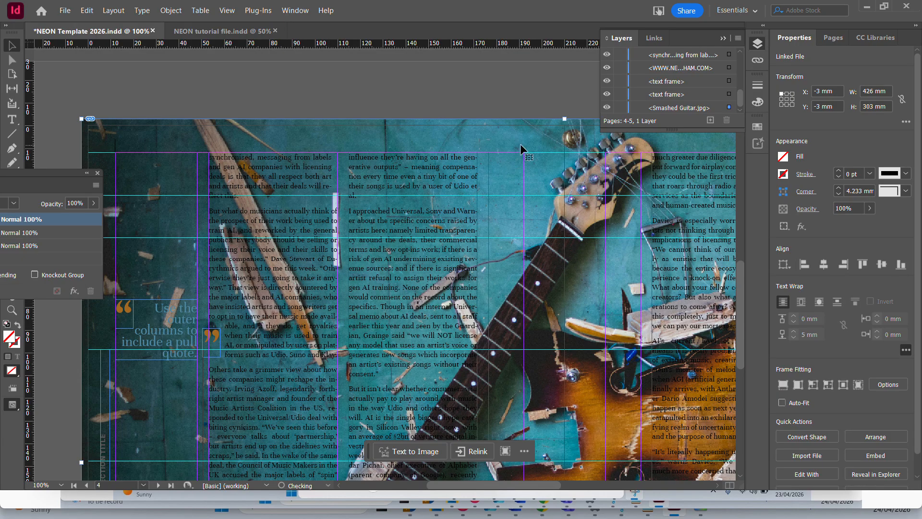
Lock the Smashed Guitar image and preview the spread in presentation mode.
click(619, 108)
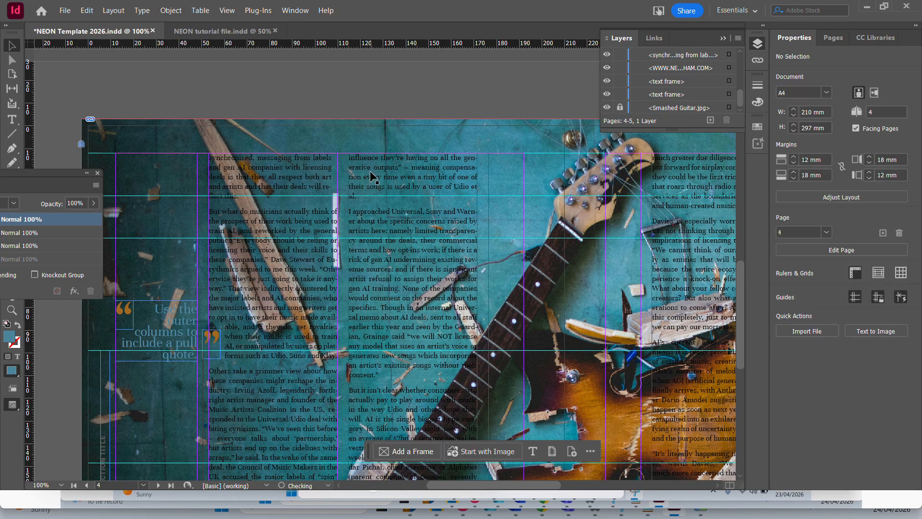
key(ctrl+minus)
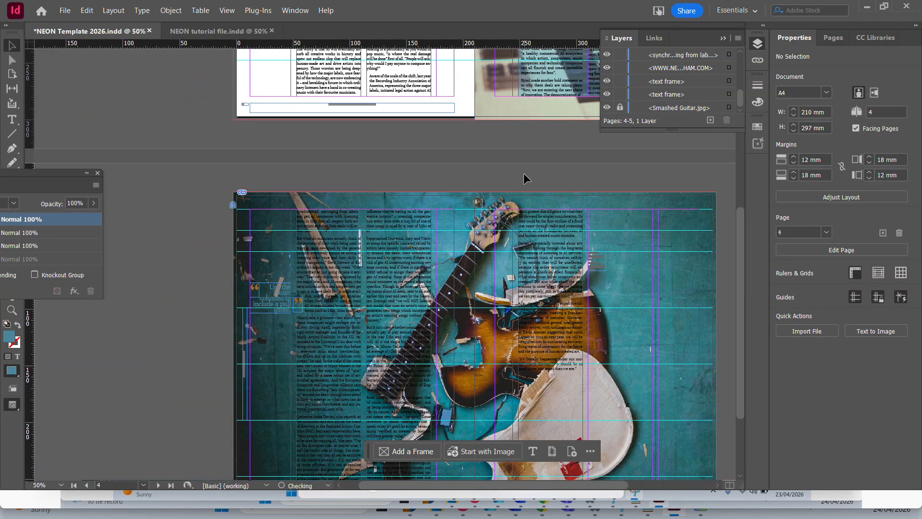
key(shift+w)
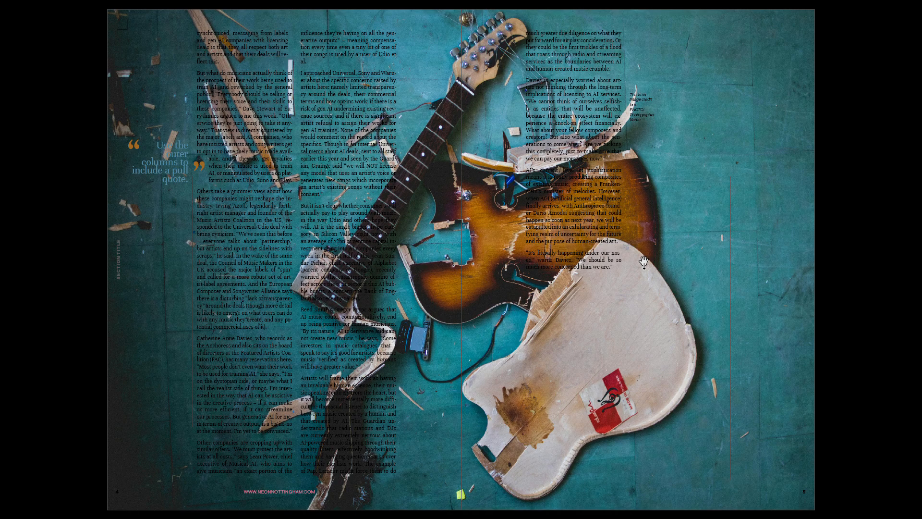
key(Escape)
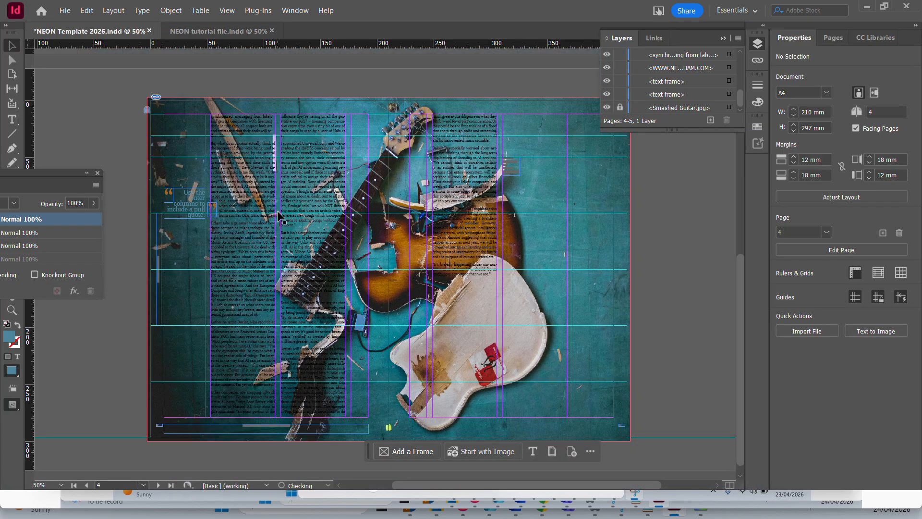
Set the left page's body text frame to 1 column and narrow it to 56.667 mm wide.
click(299, 183)
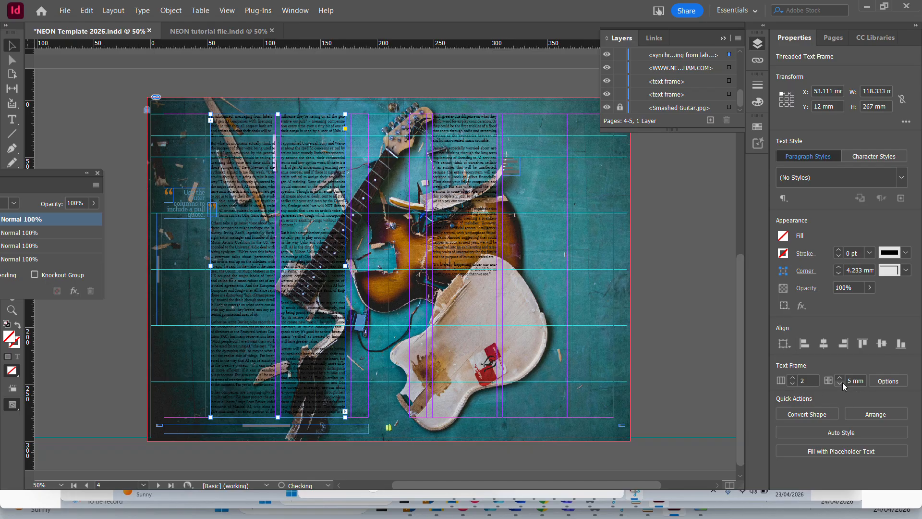
click(792, 384)
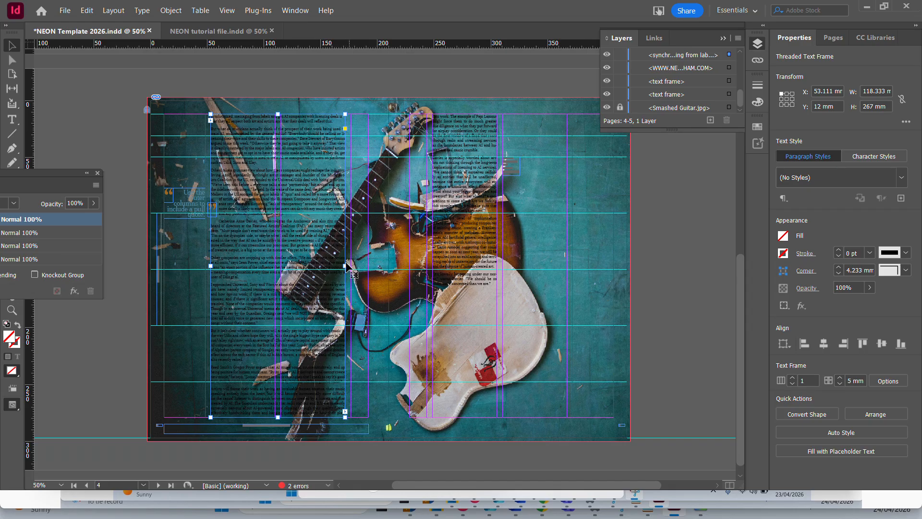
drag(345, 265, 275, 265)
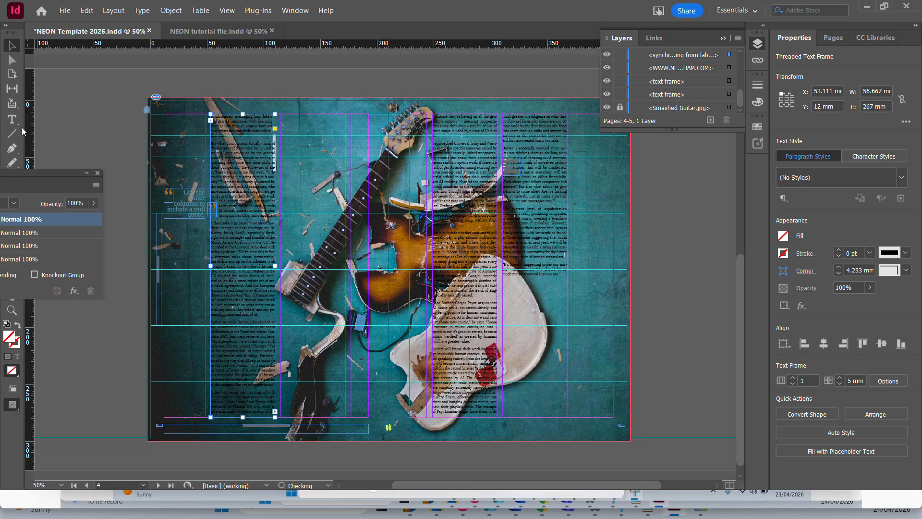
Check the narrowed text column over the image and delete the two-column body text frame on the right page.
key(ctrl+1)
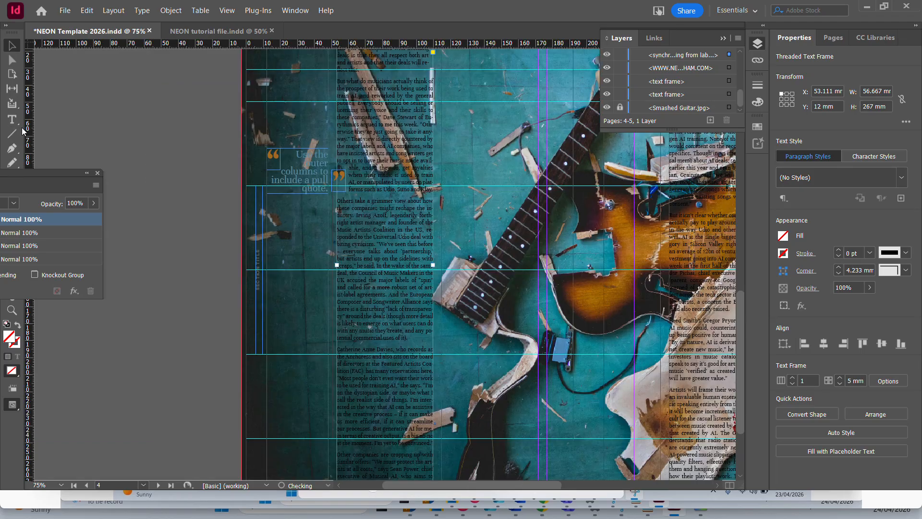
scroll(479, 219, up, 3)
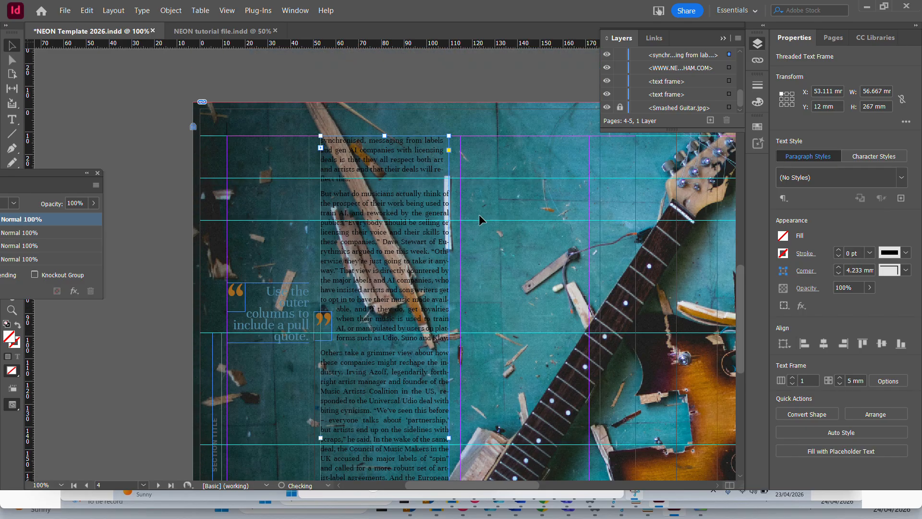
scroll(400, 206, down, 3)
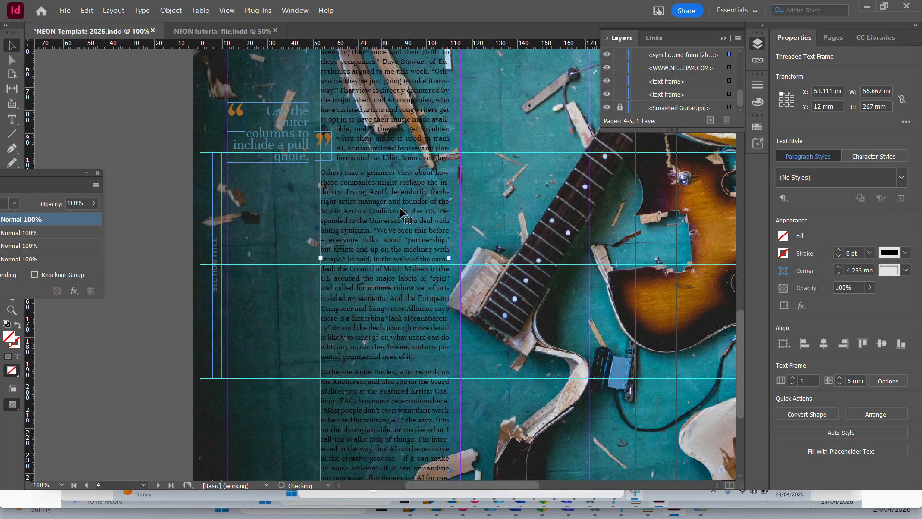
scroll(400, 208, down, 3)
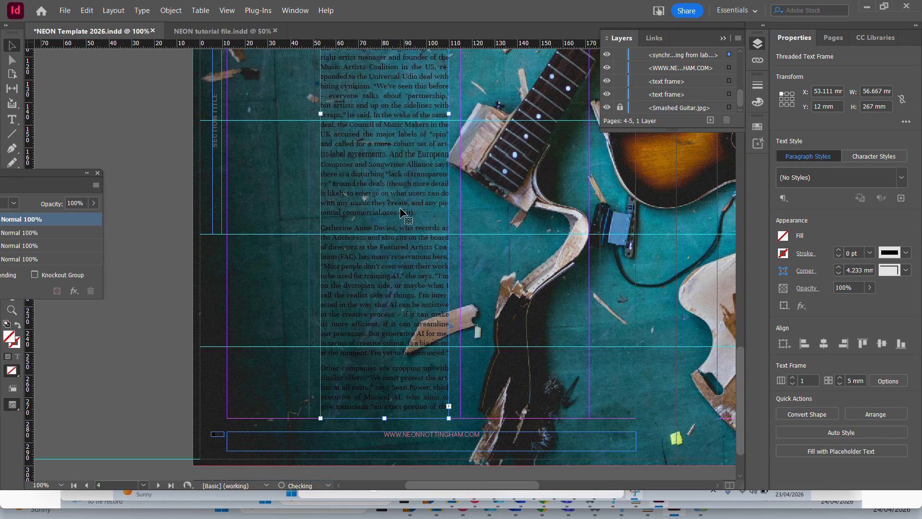
scroll(400, 206, up, 4)
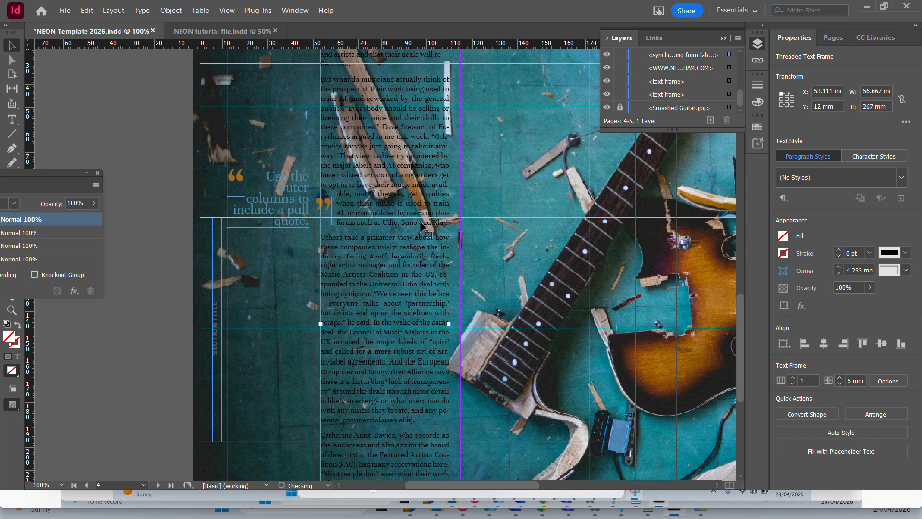
key(ctrl+minus)
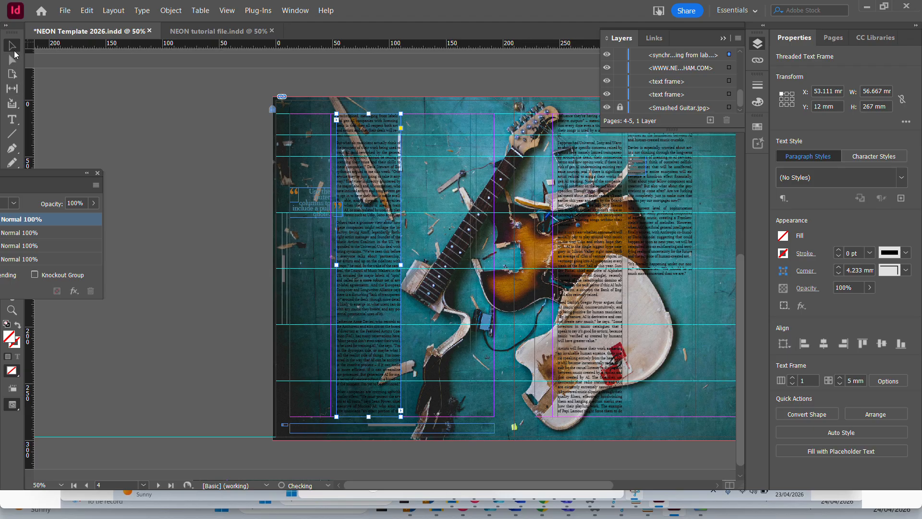
click(627, 227)
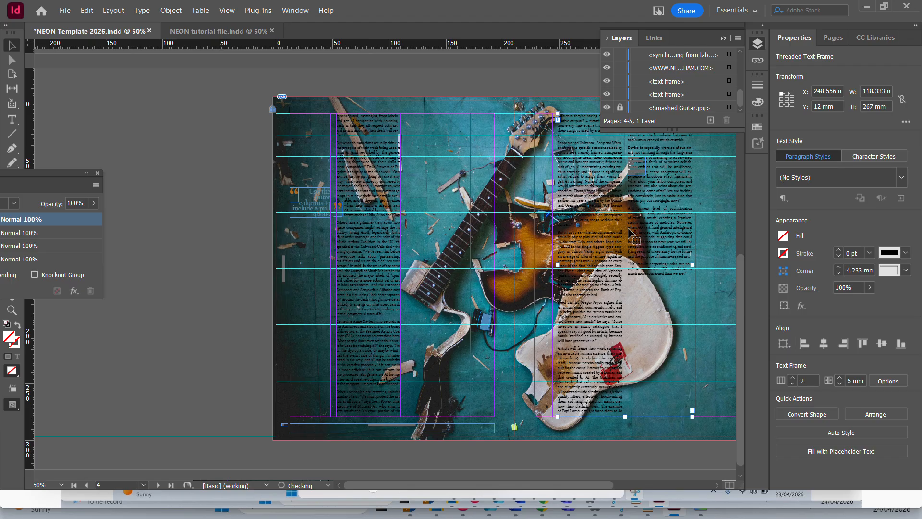
key(Delete)
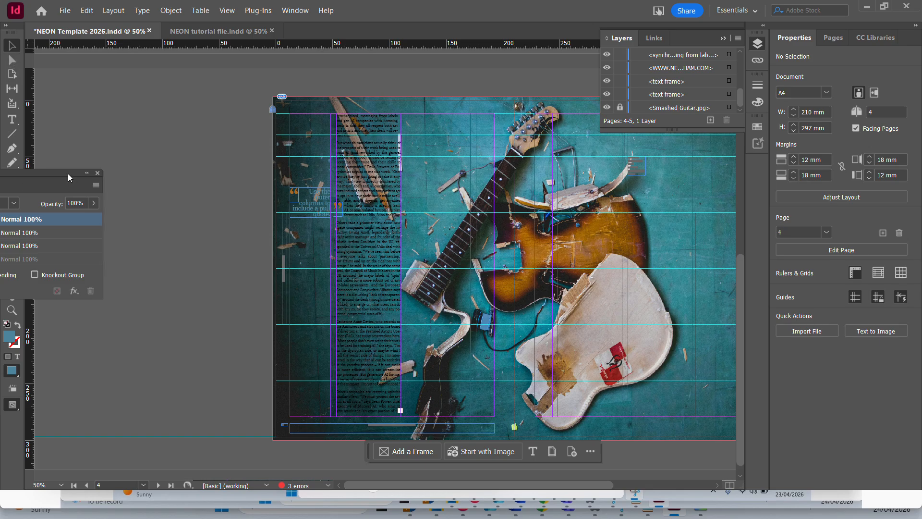
Move the Effects panel clear of the tools and draw a text frame about 57 x 108 mm beside the left page's body text.
drag(68, 186, 122, 305)
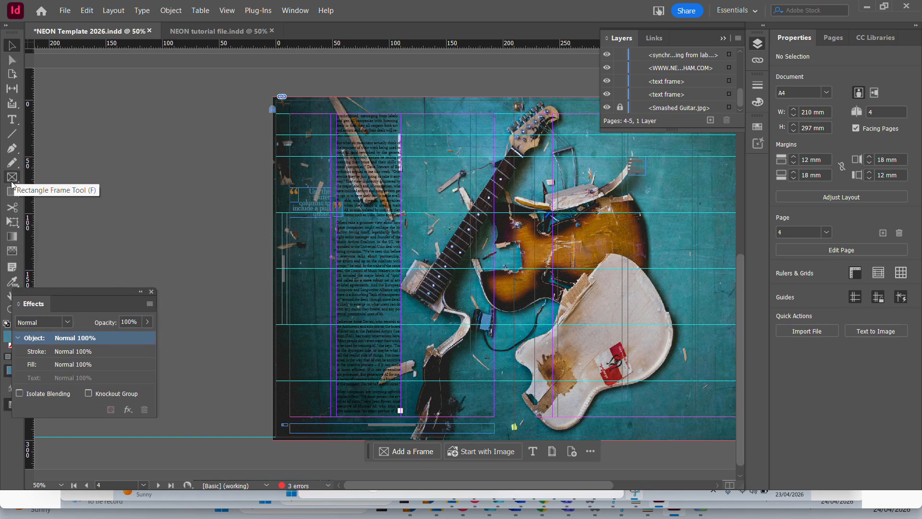
click(12, 119)
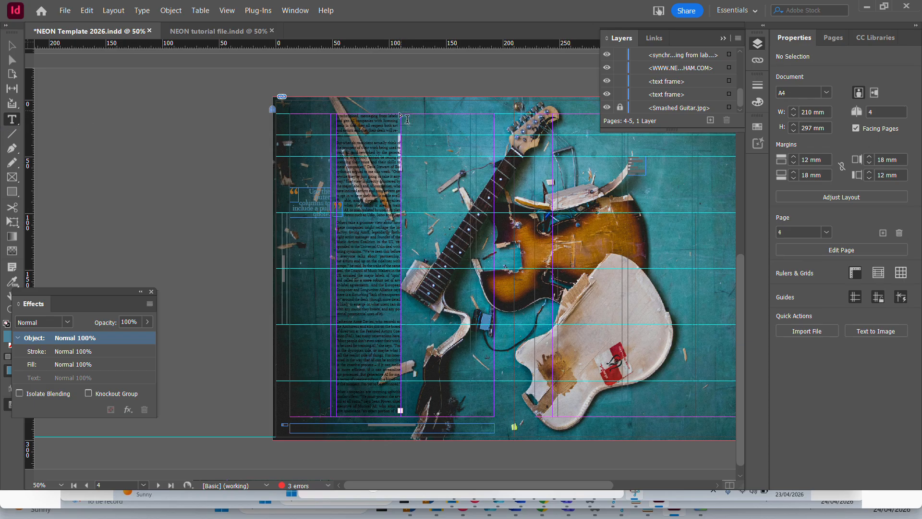
drag(409, 118, 472, 238)
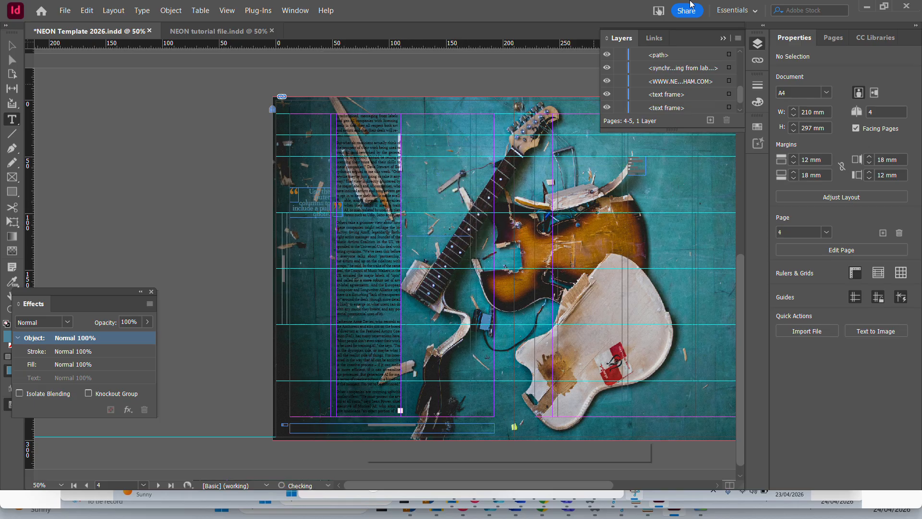
Thread the overset text from the left page's body column into the new shorter frame beside it.
key(ctrl+equal)
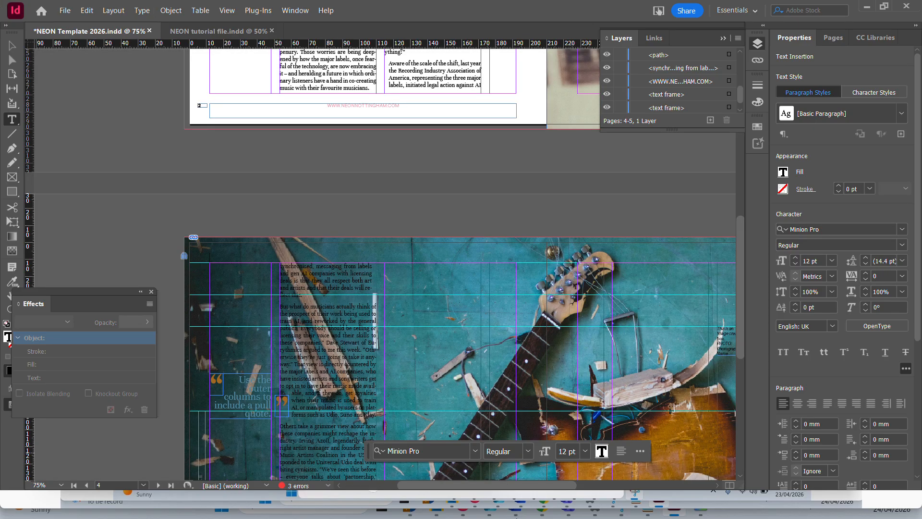
scroll(462, 264, down, 7)
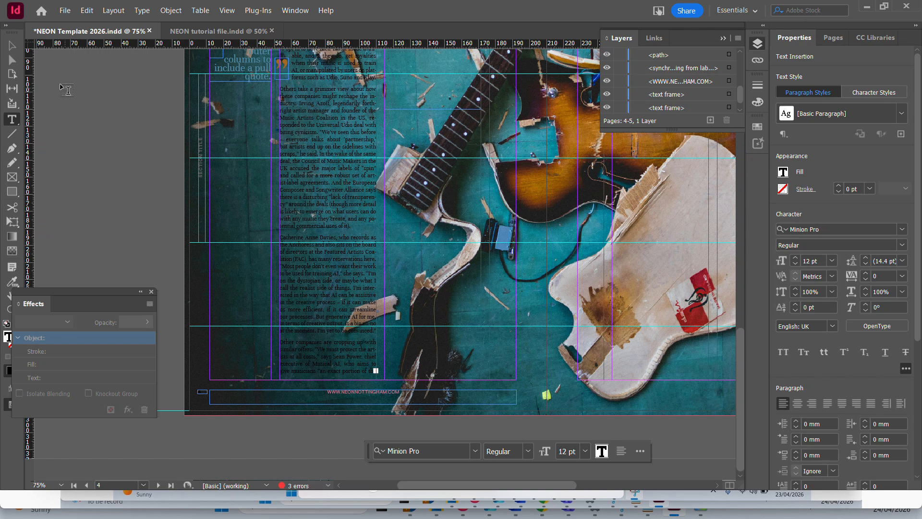
click(12, 48)
click(376, 372)
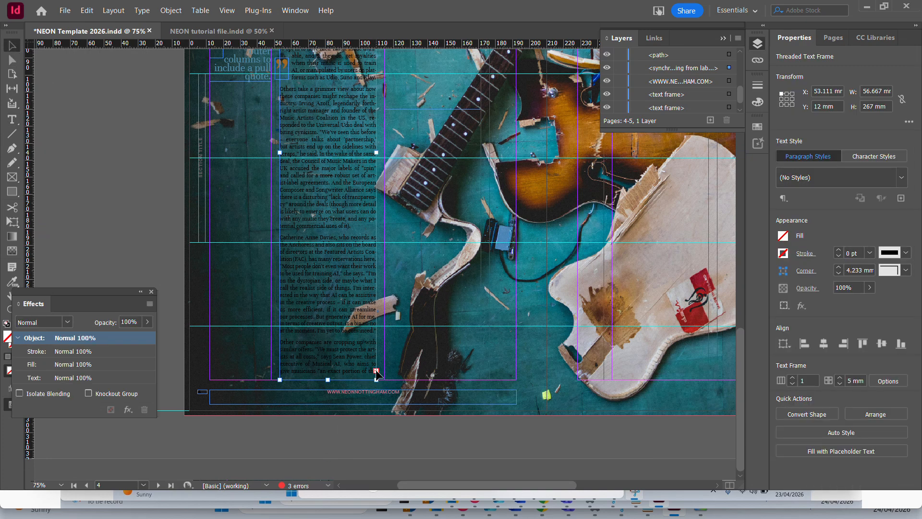
click(376, 372)
scroll(446, 221, up, 4)
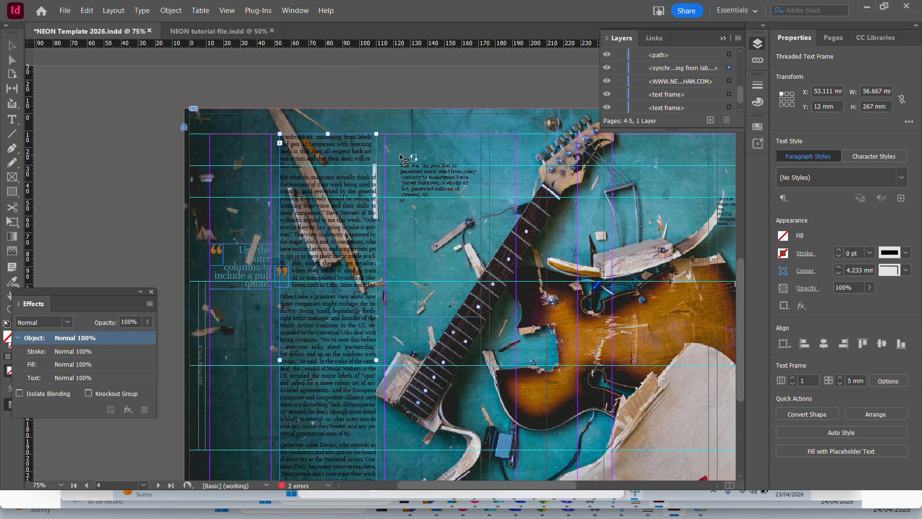
drag(384, 135, 481, 318)
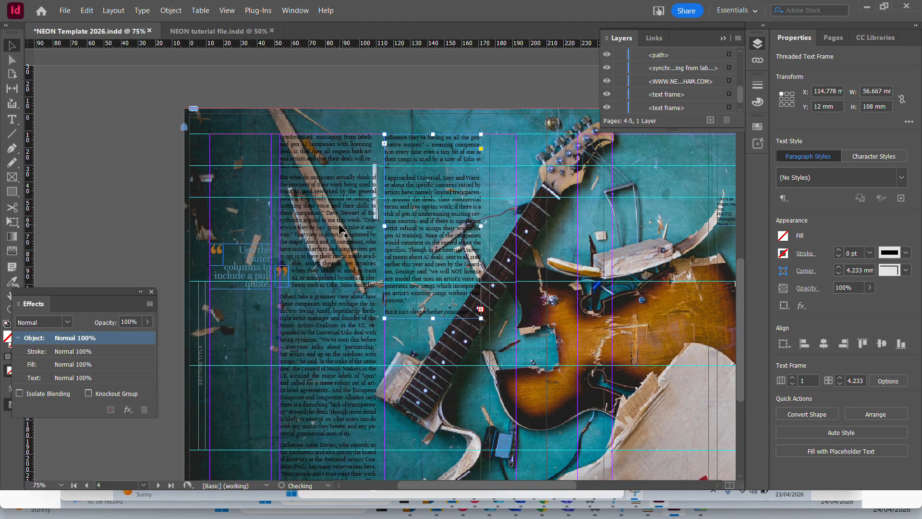
Preview the spread in presentation mode and select the shorter text frame in the second column.
key(shift+w)
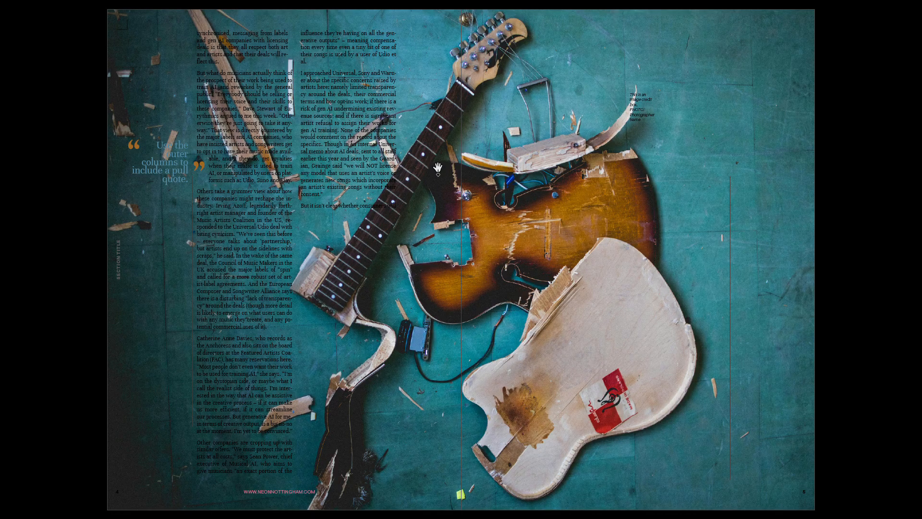
key(Escape)
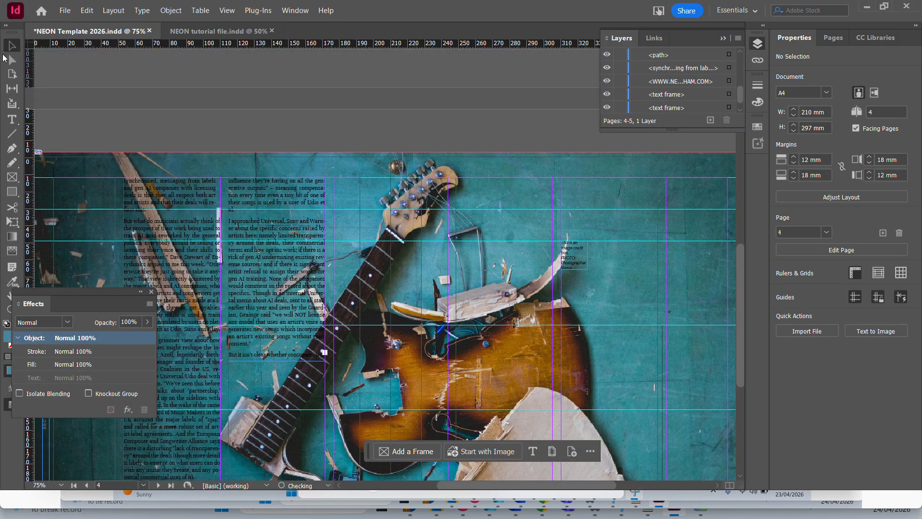
scroll(204, 147, down, 3)
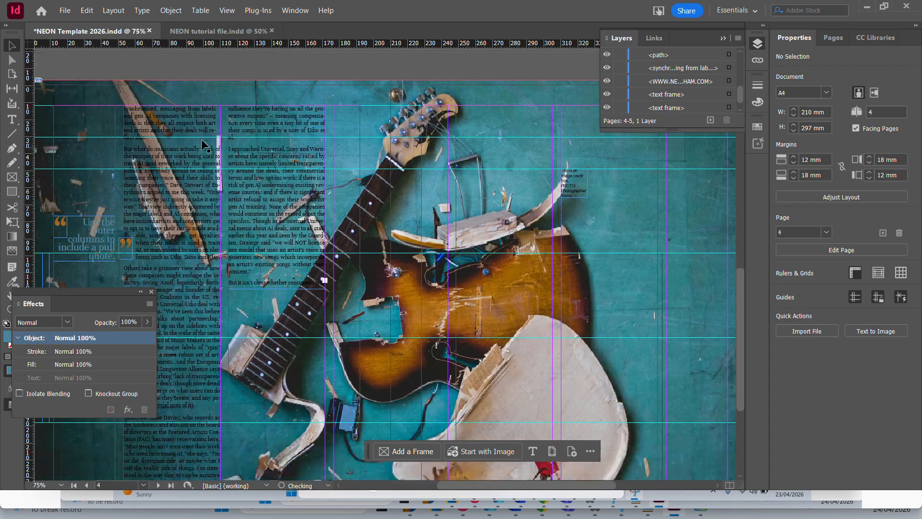
click(290, 229)
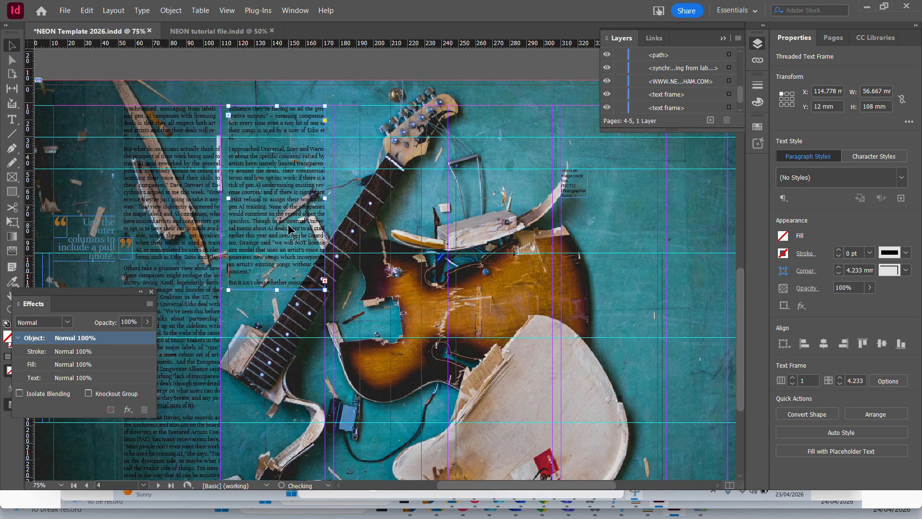
Add an anchor point to the bottom edge of the second-column text frame with the Pen tool.
key(ctrl+equal)
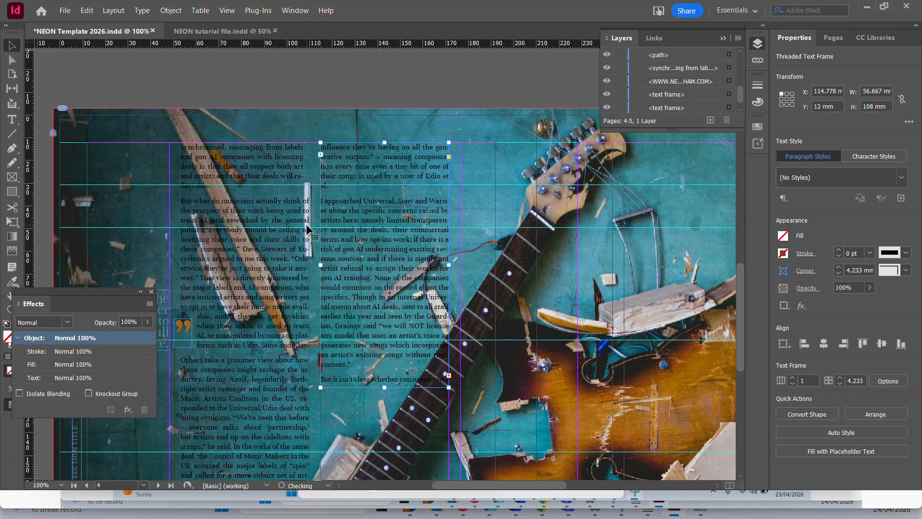
key(ctrl+equal)
scroll(307, 229, down, 3)
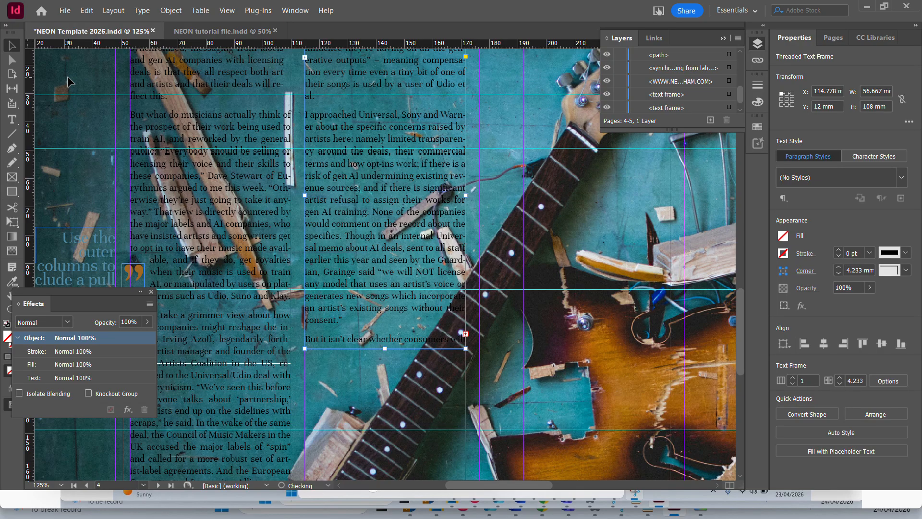
click(12, 152)
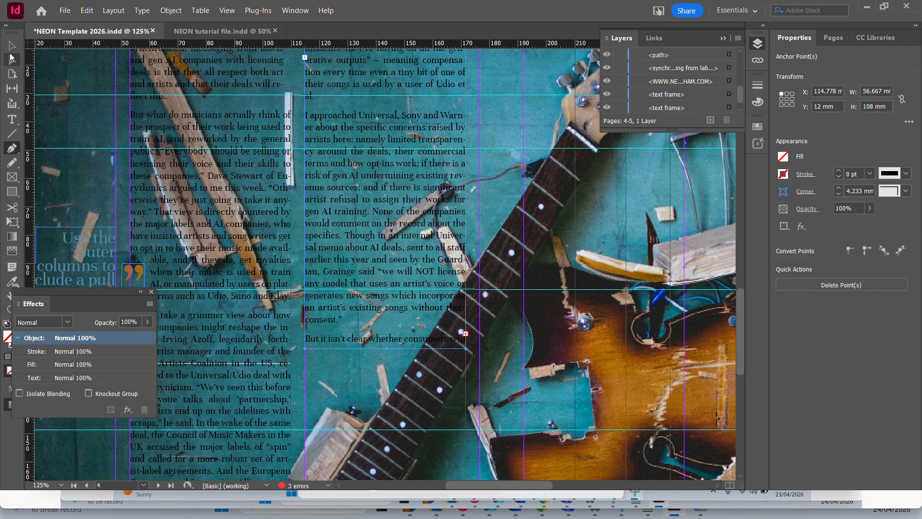
click(13, 60)
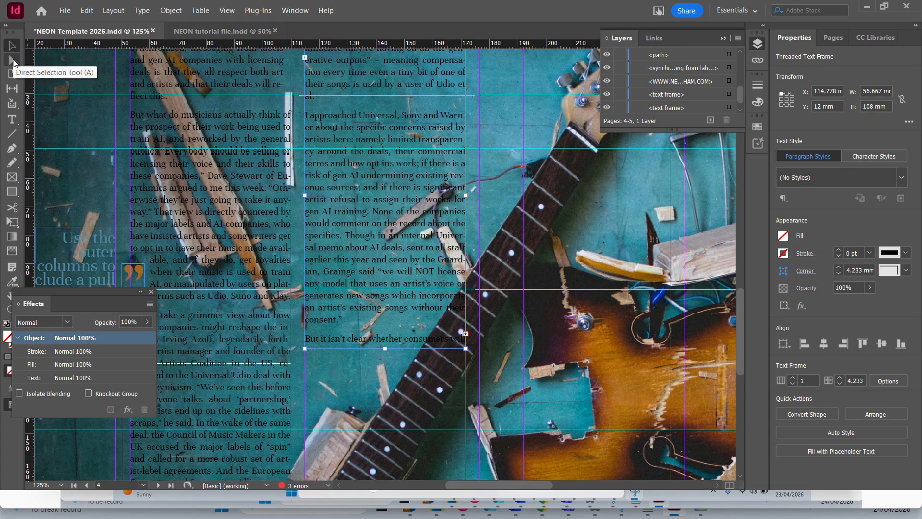
click(12, 61)
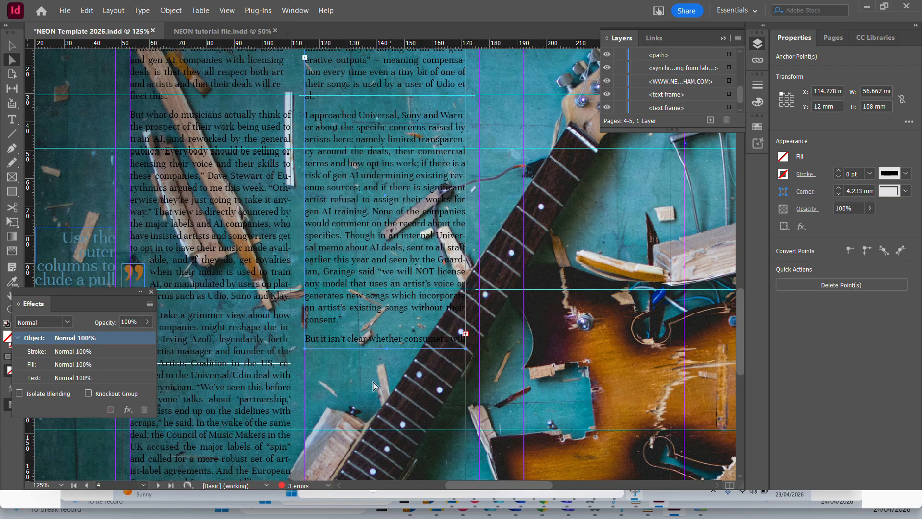
Raise the frame's lower-right corner point to about Y 83 mm and shift the added bottom-edge point to about X 148 mm.
click(335, 368)
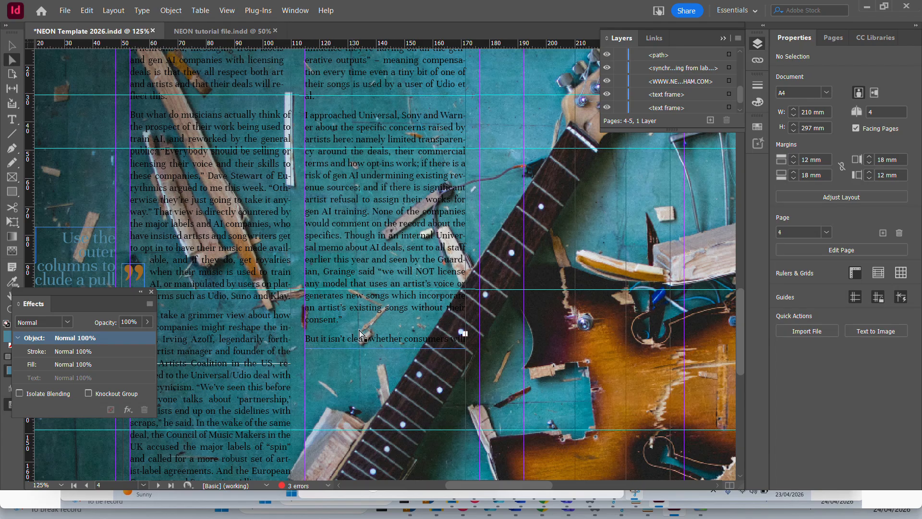
click(466, 349)
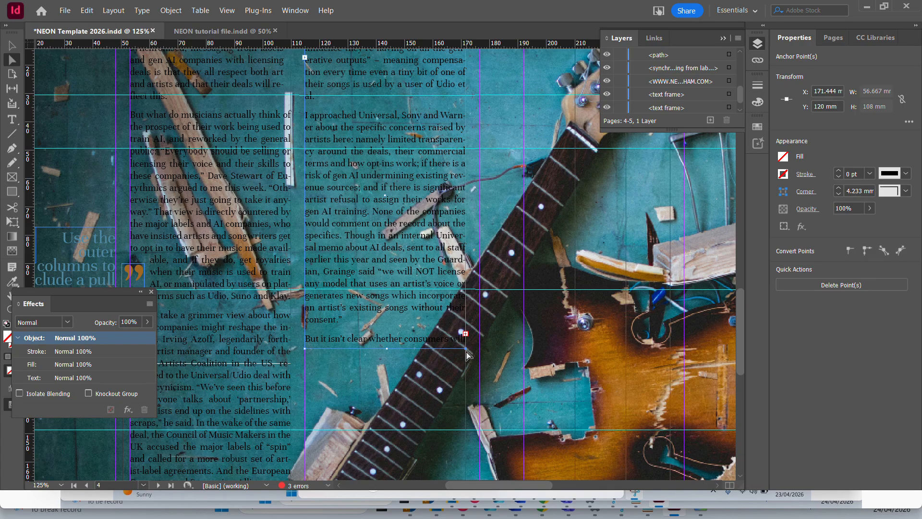
drag(466, 350, 464, 246)
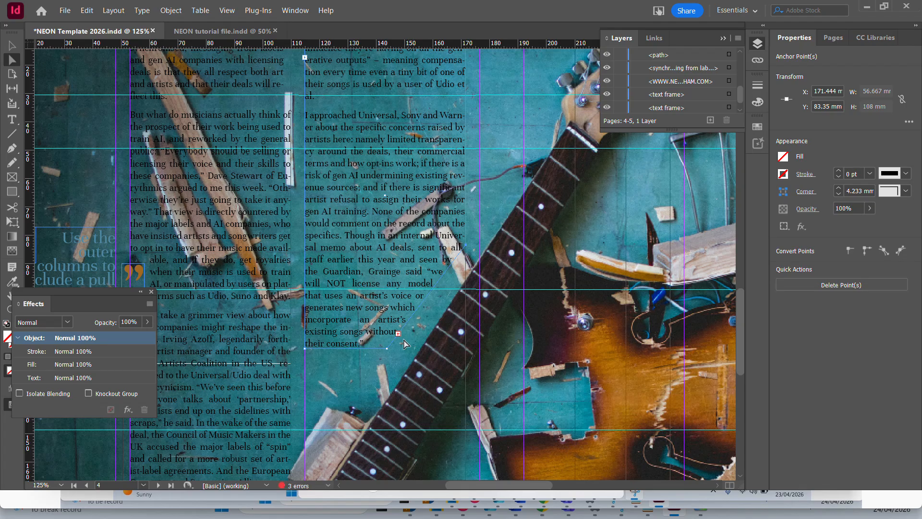
drag(388, 349, 400, 348)
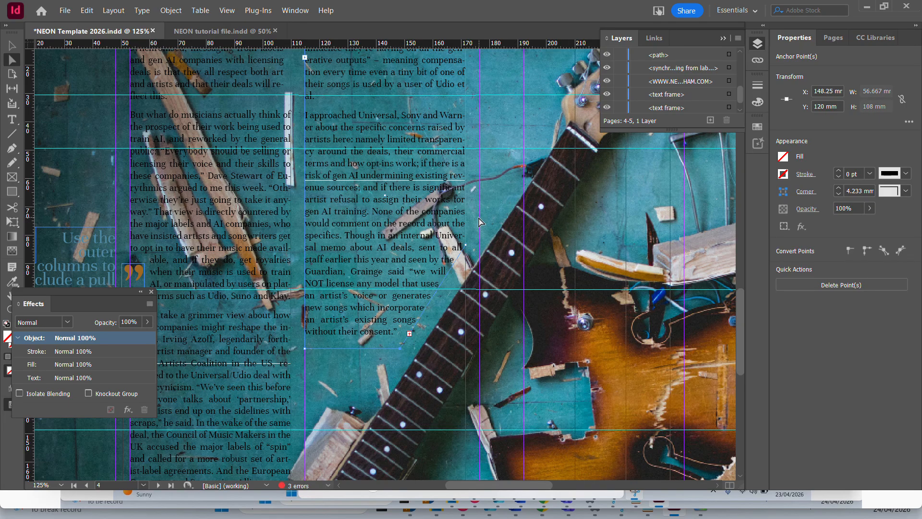
click(506, 213)
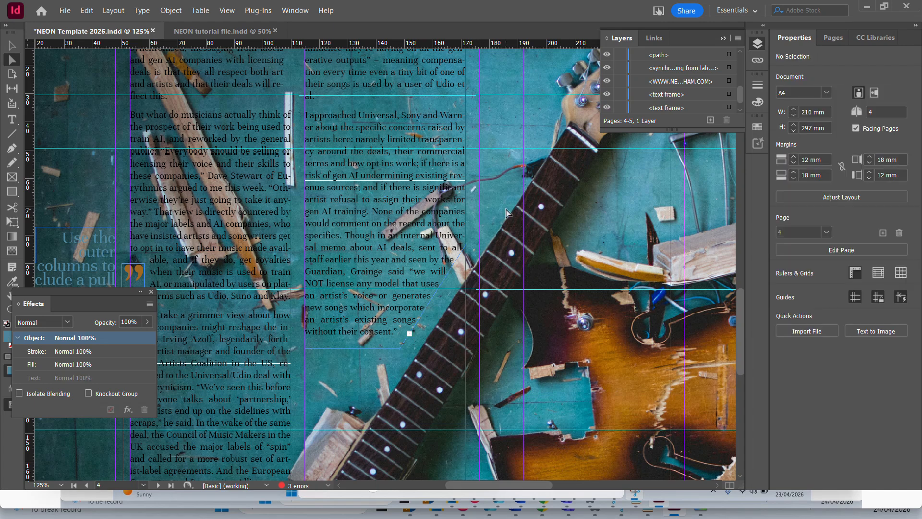
Preview the spread in presentation mode and undo the reshaping of the second-column text frame.
key(shift+w)
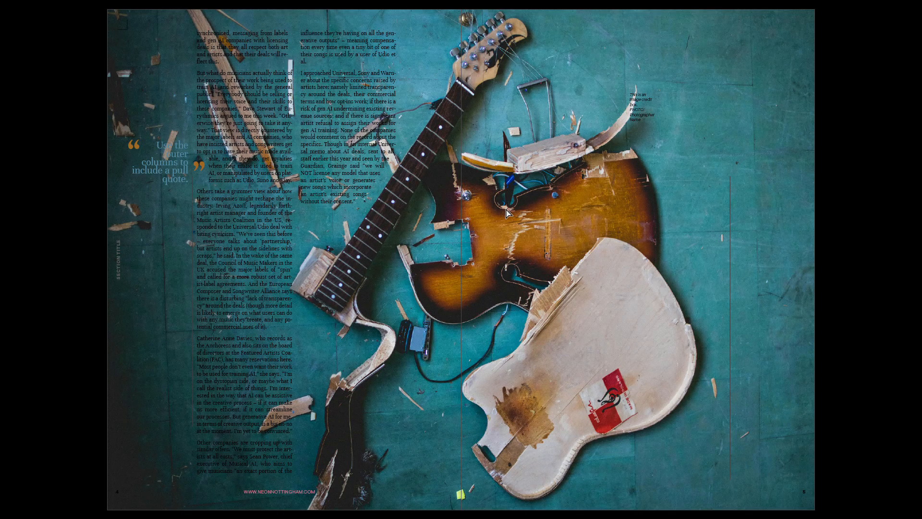
key(Escape)
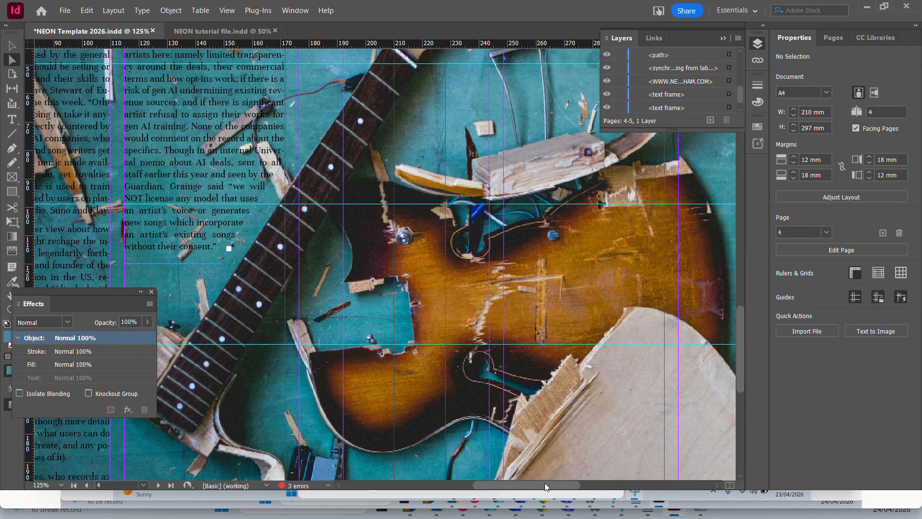
scroll(296, 341, left, 5)
key(ctrl+z)
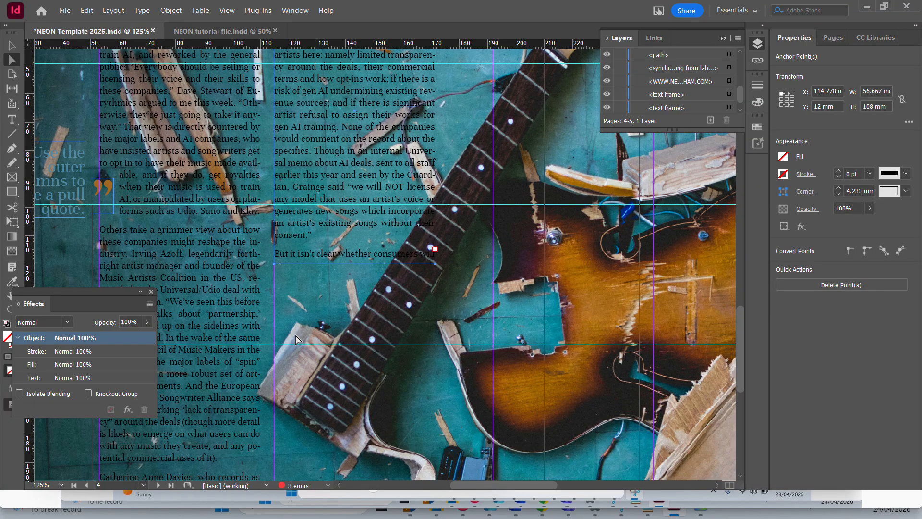
Add a new anchor point on the second-column frame's bottom edge, just short of the guitar neck.
click(12, 46)
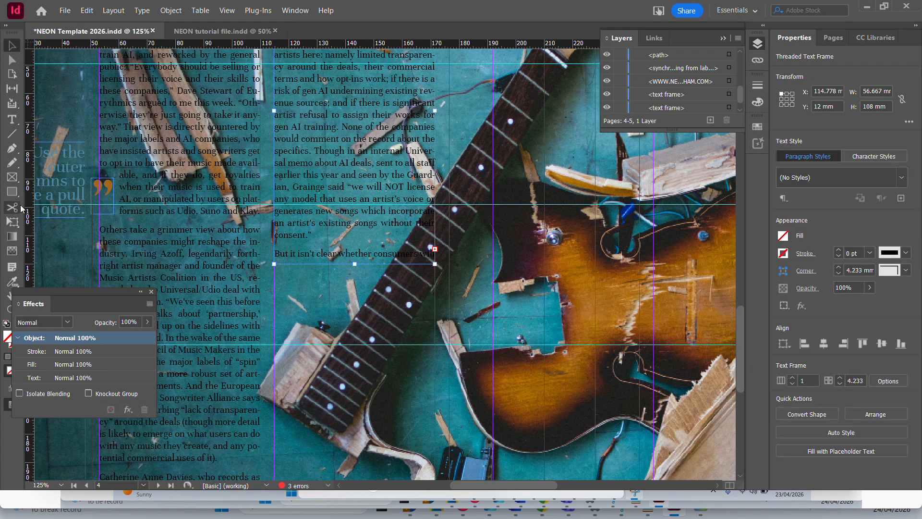
click(18, 148)
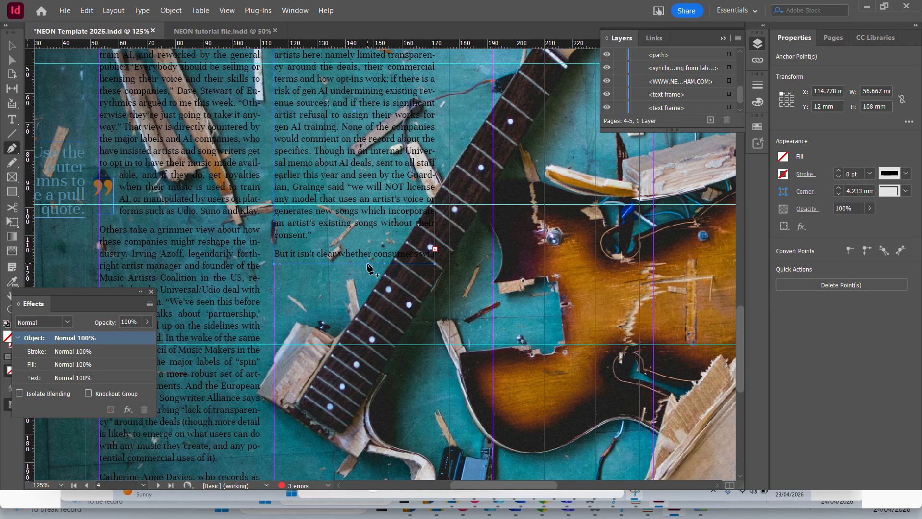
click(367, 264)
click(11, 60)
click(287, 287)
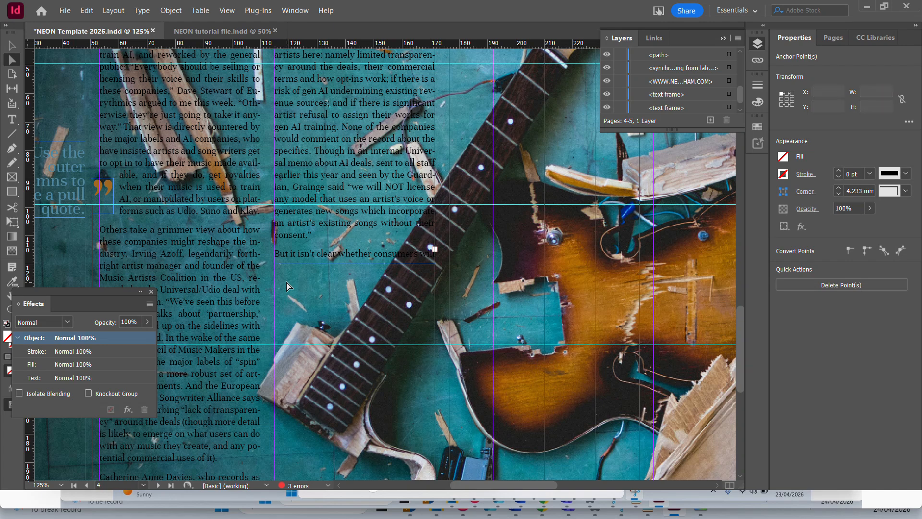
Raise the frame's lower-right corner point to Y 83 mm so its edge follows the guitar neck, and preview the spread.
click(434, 265)
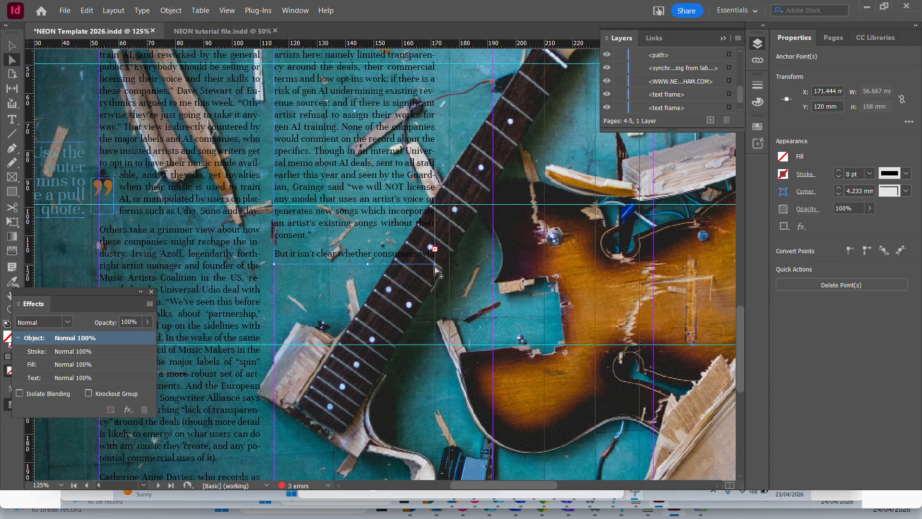
drag(434, 268, 434, 159)
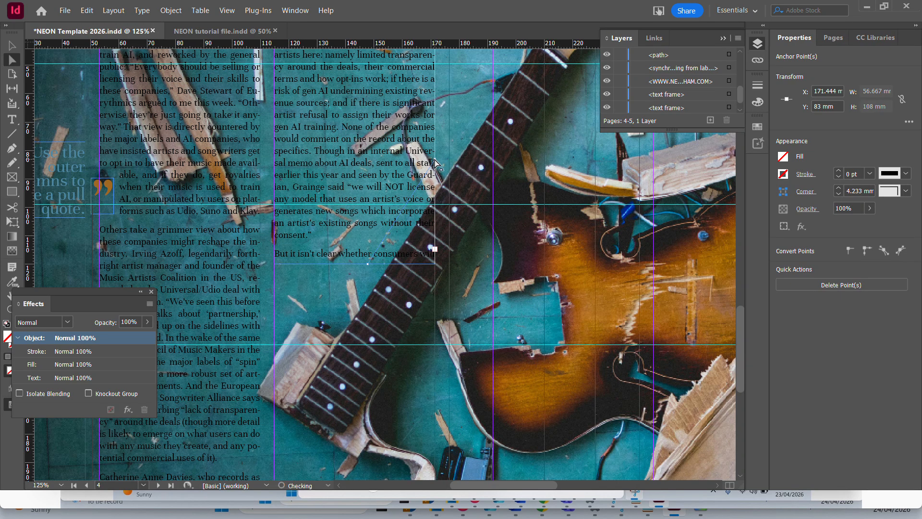
click(11, 45)
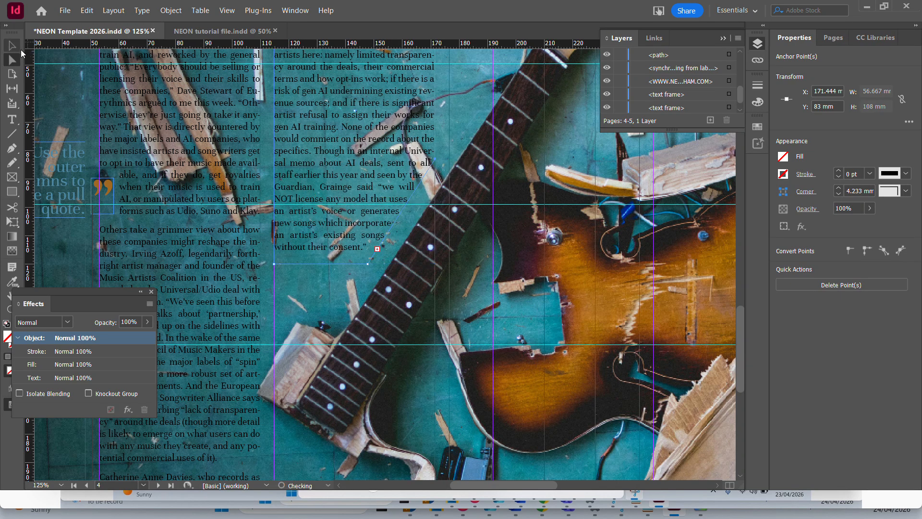
click(344, 281)
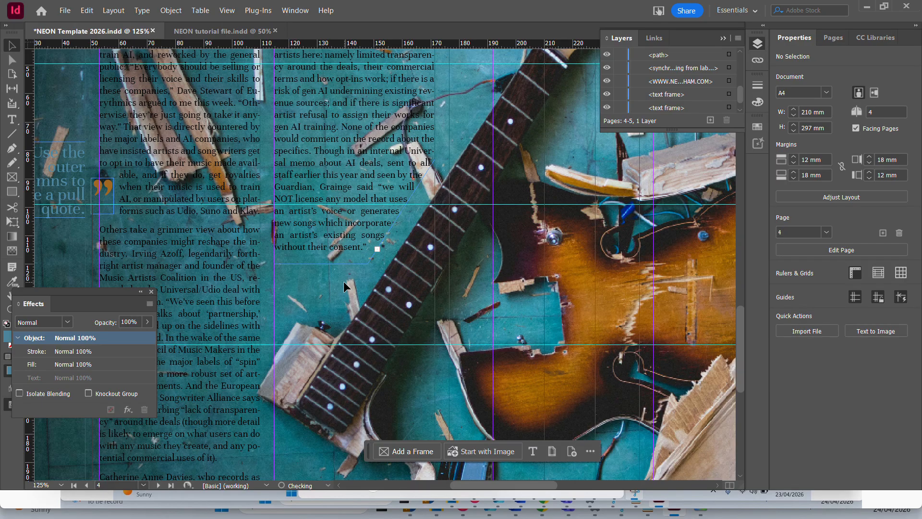
key(shift+w)
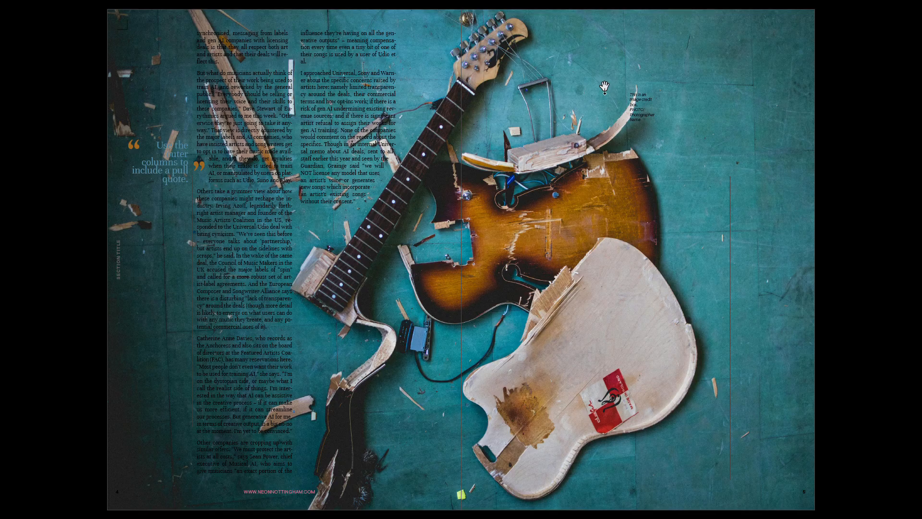
key(Escape)
Move the image credit text box off the right page onto the pasteboard beside it.
scroll(538, 214, up, 6)
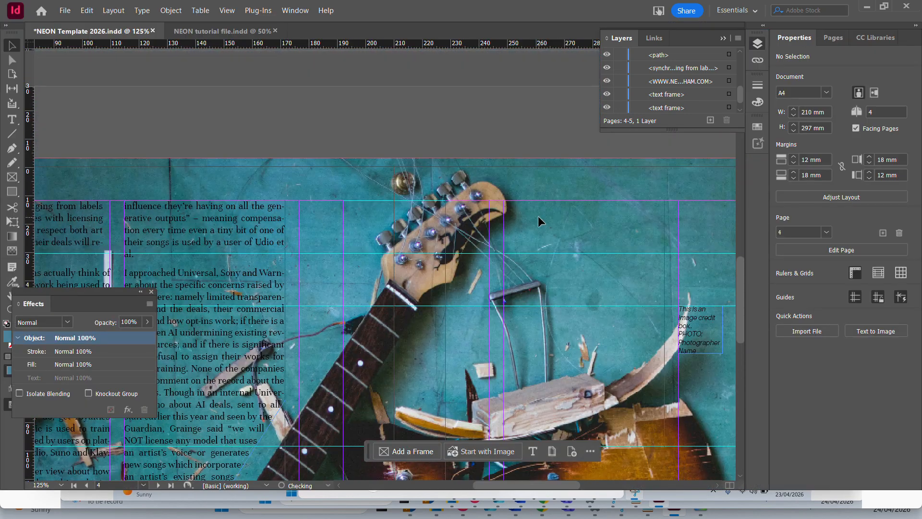
scroll(432, 182, down, 3)
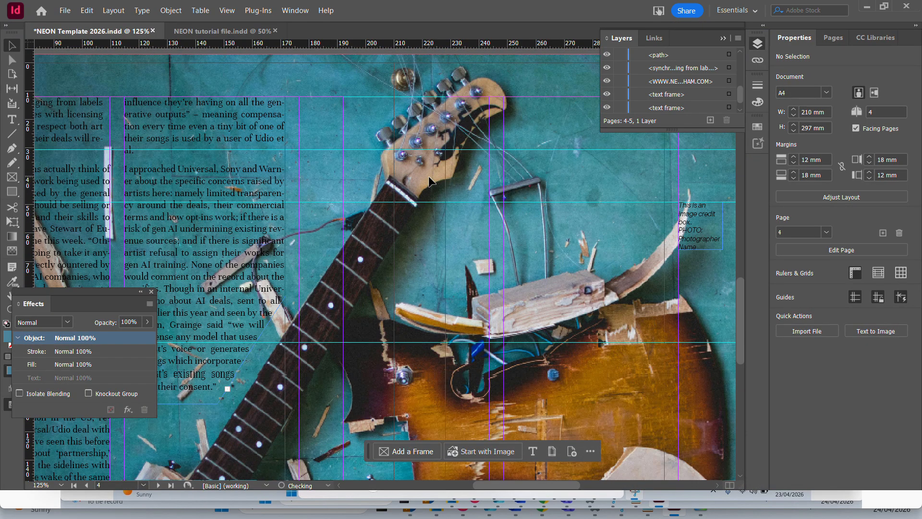
click(694, 214)
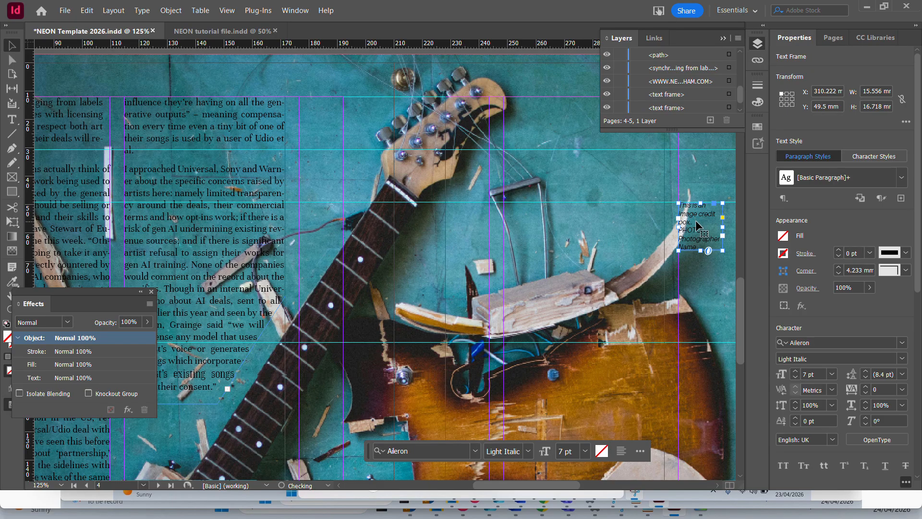
key(ctrl+minus)
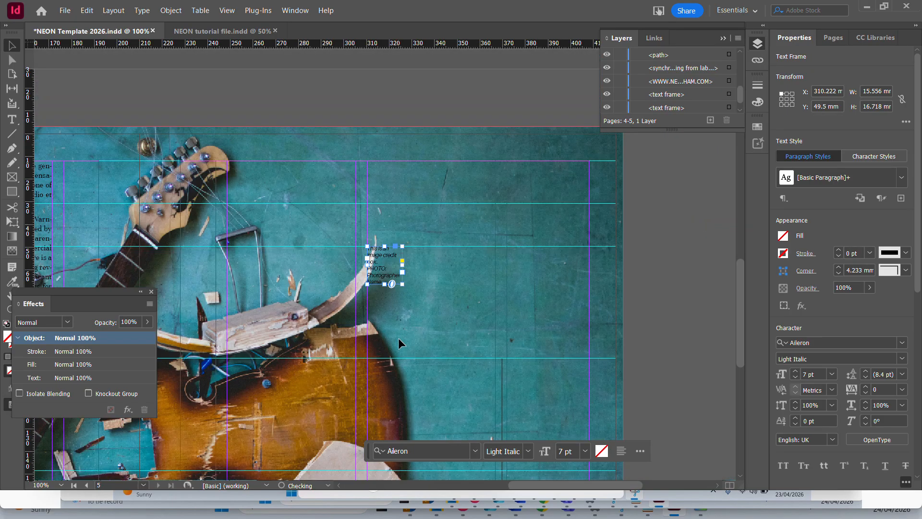
drag(370, 274, 528, 143)
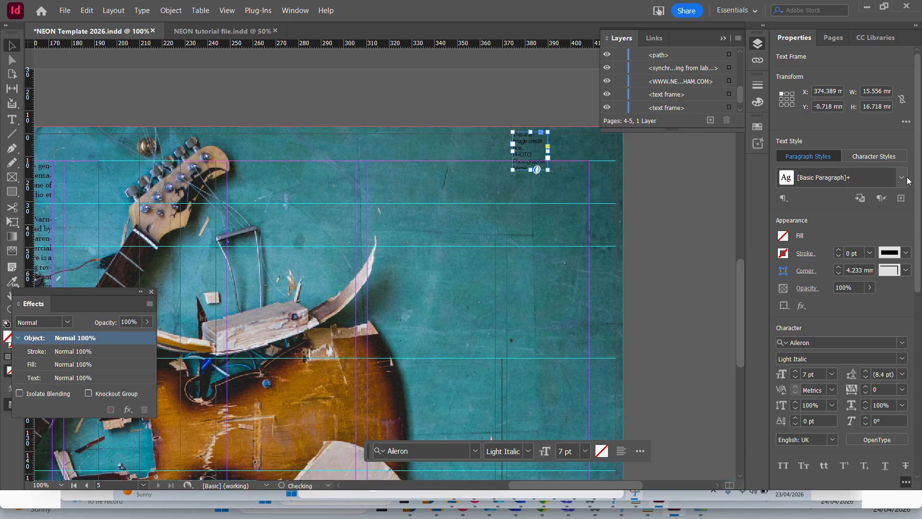
scroll(283, 89, down, 3)
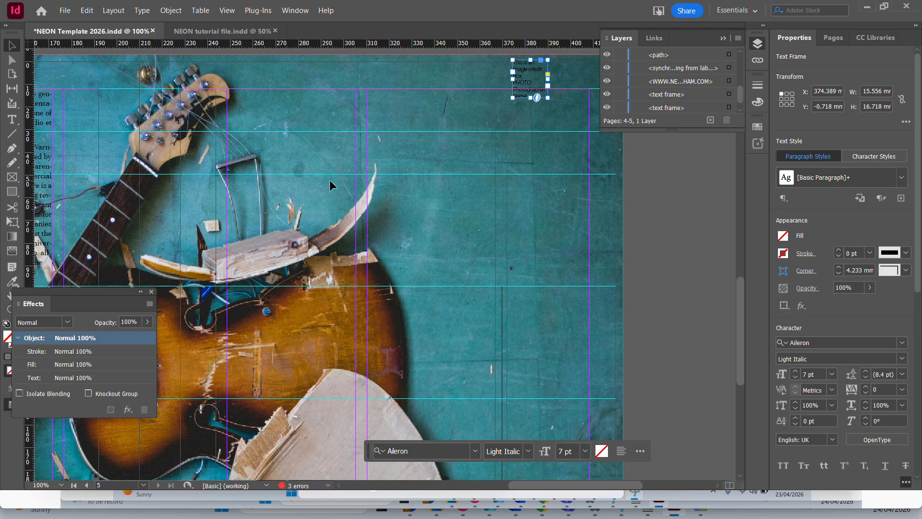
drag(534, 77, 653, 190)
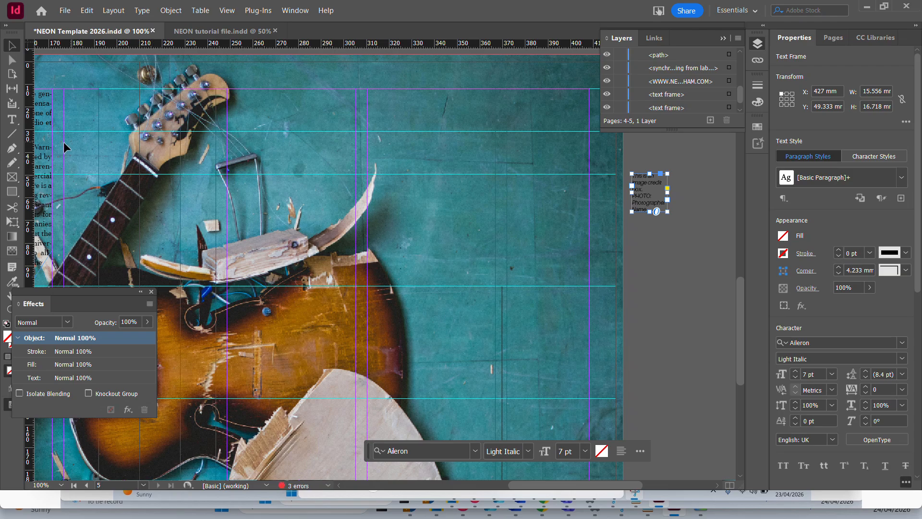
Draw a text frame about 57 x 68 mm from the top margin of the right page, beside the guitar's headstock.
click(11, 118)
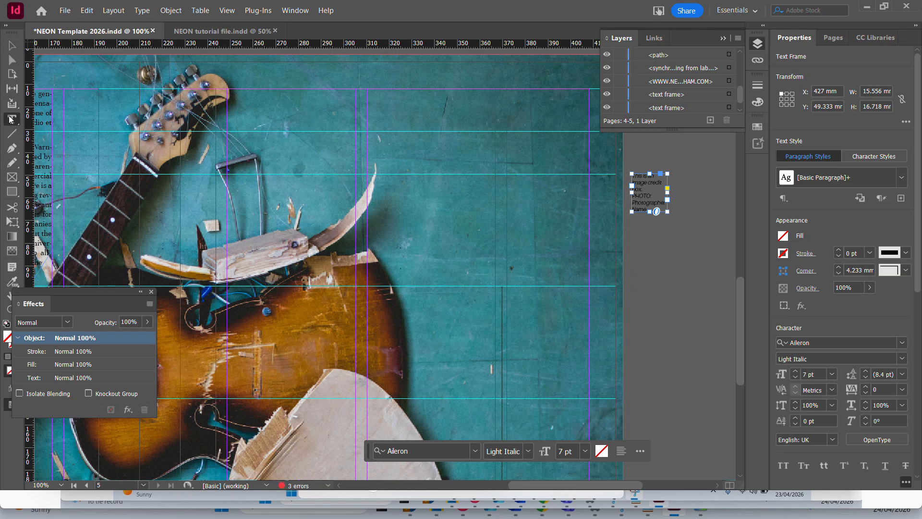
drag(231, 90, 360, 246)
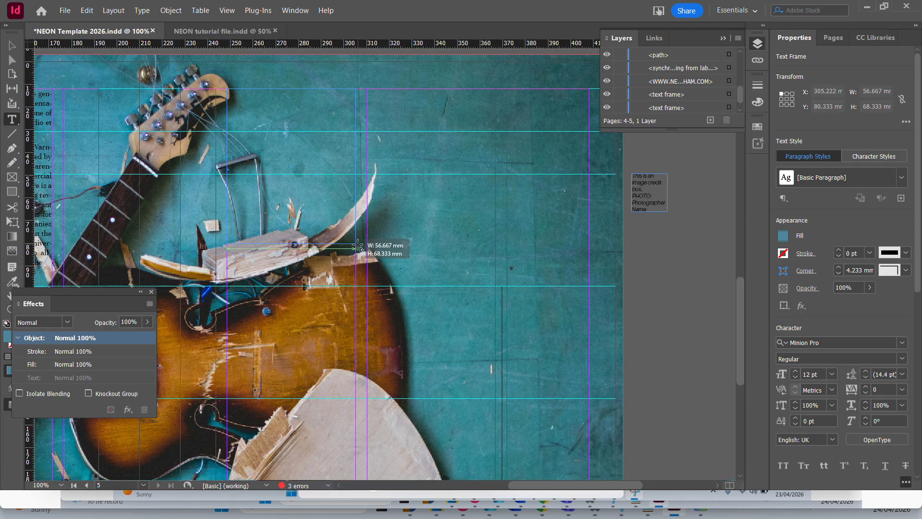
drag(359, 248, 359, 248)
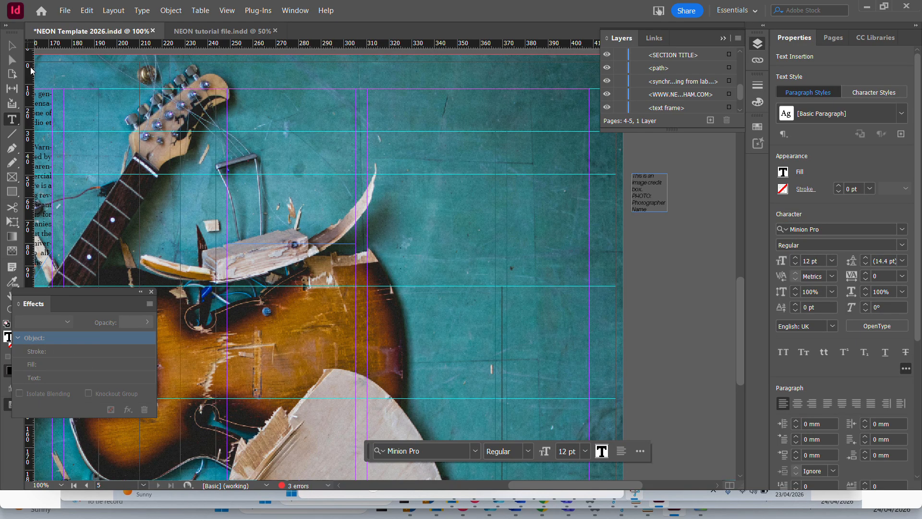
Thread the second-column frame's overflow text into the new frame beside the headstock, and shorten that frame to about 62 mm high.
click(12, 45)
scroll(269, 338, down, 8)
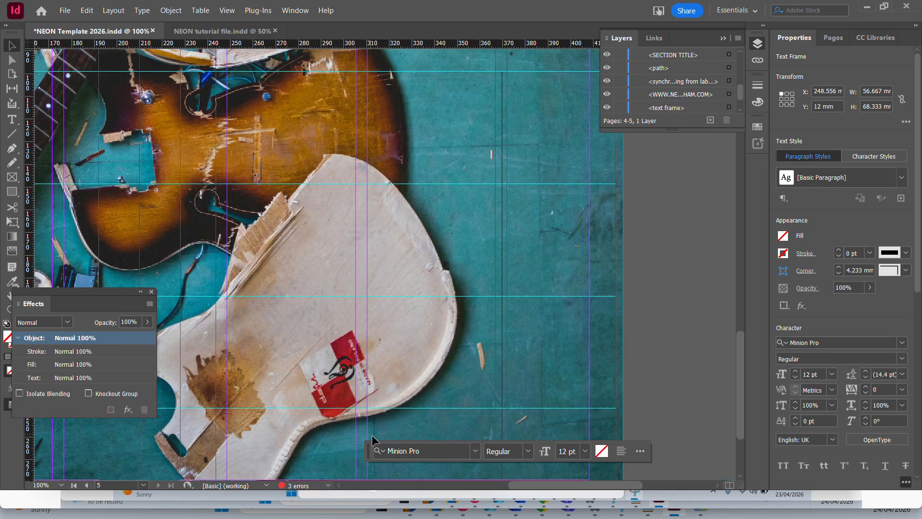
drag(569, 485, 525, 483)
scroll(307, 284, up, 6)
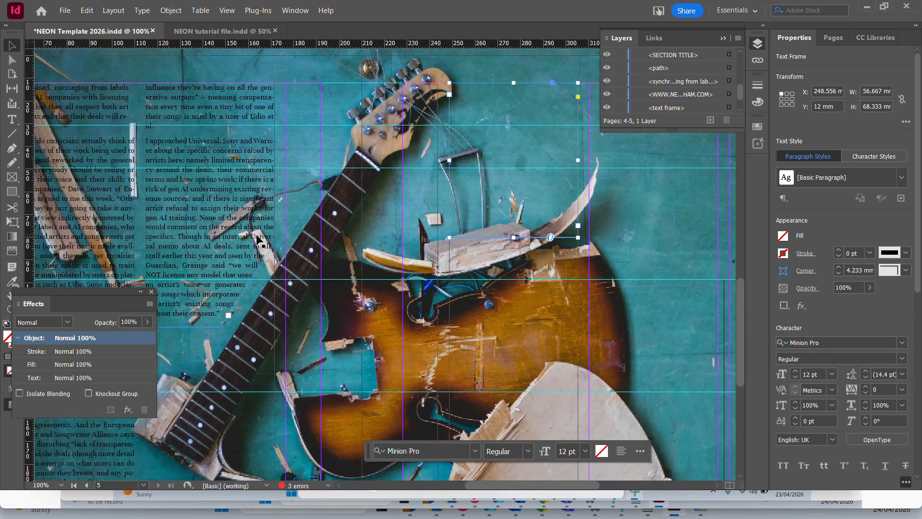
click(230, 315)
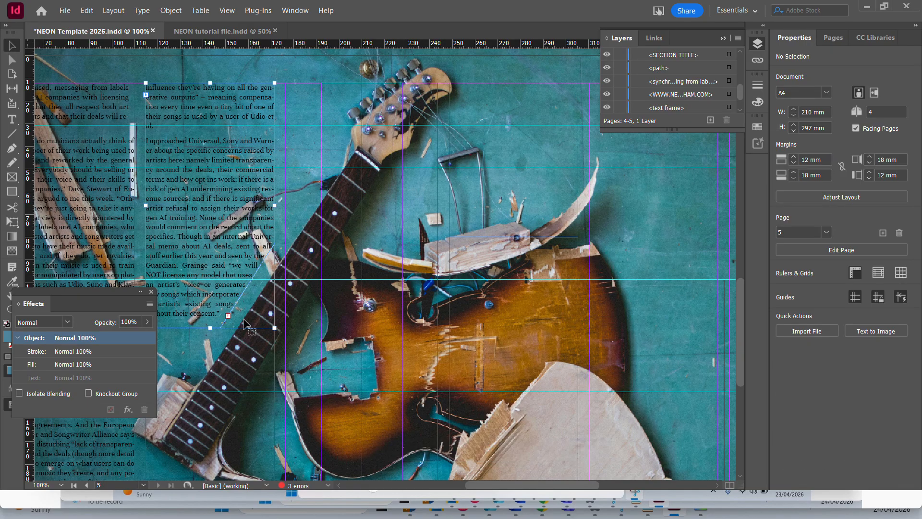
click(228, 316)
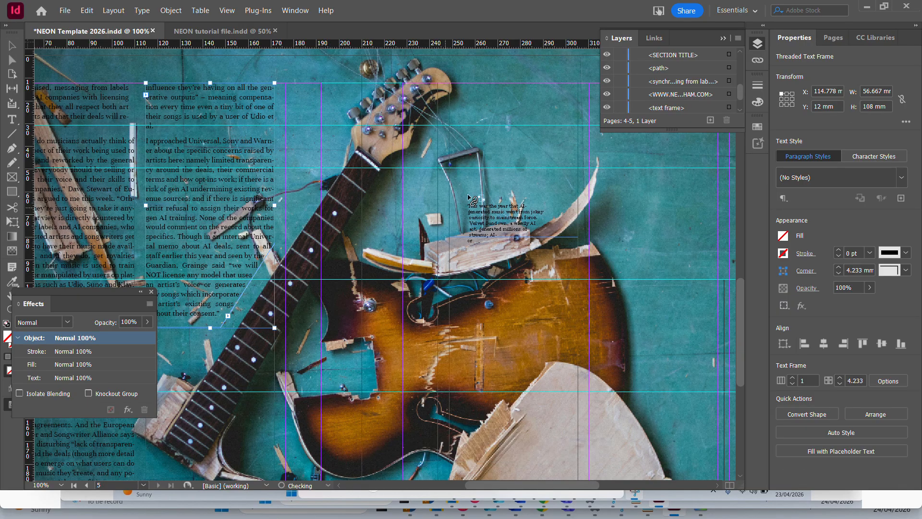
click(469, 105)
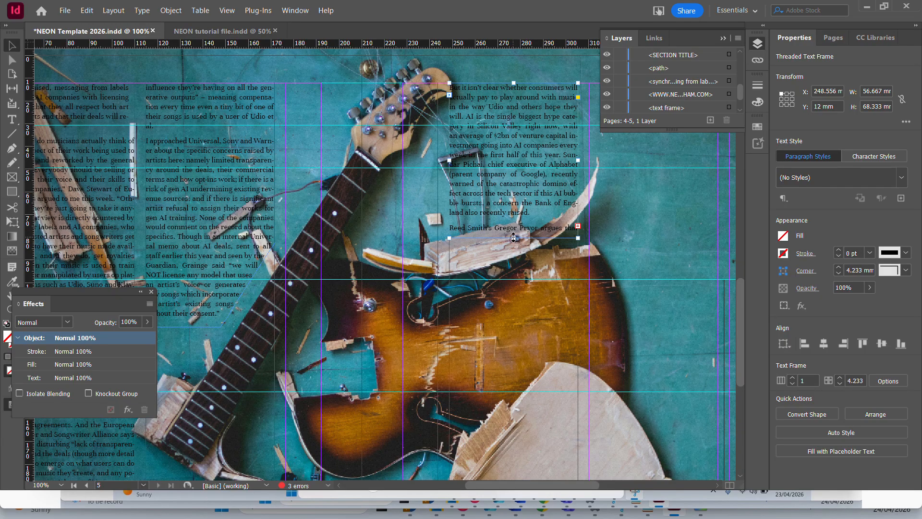
drag(514, 238, 517, 221)
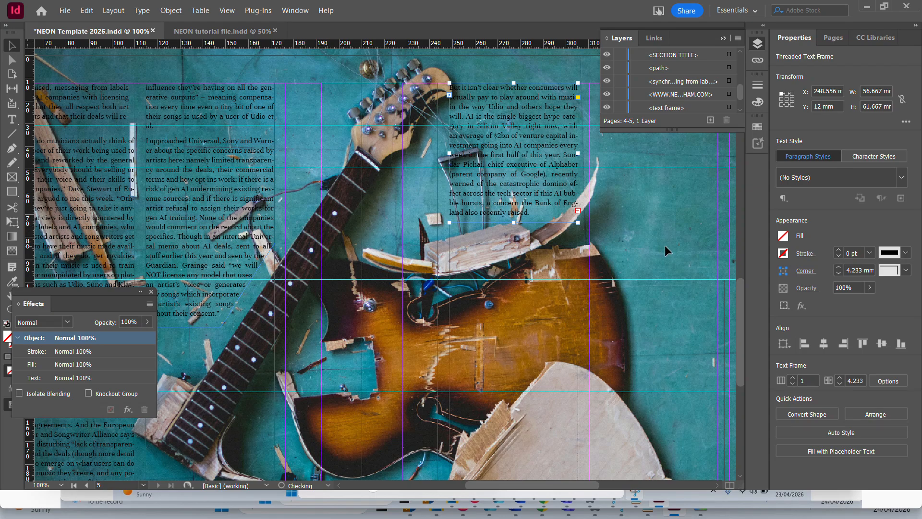
Thread the remaining article text into a new frame about 57 x 267 mm in the next column of the right page, and preview the spread.
drag(664, 245, 471, 279)
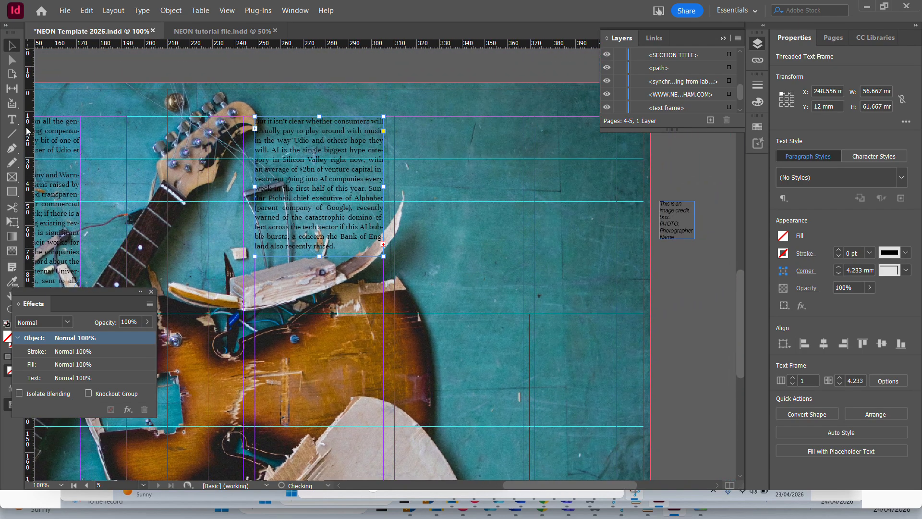
click(12, 119)
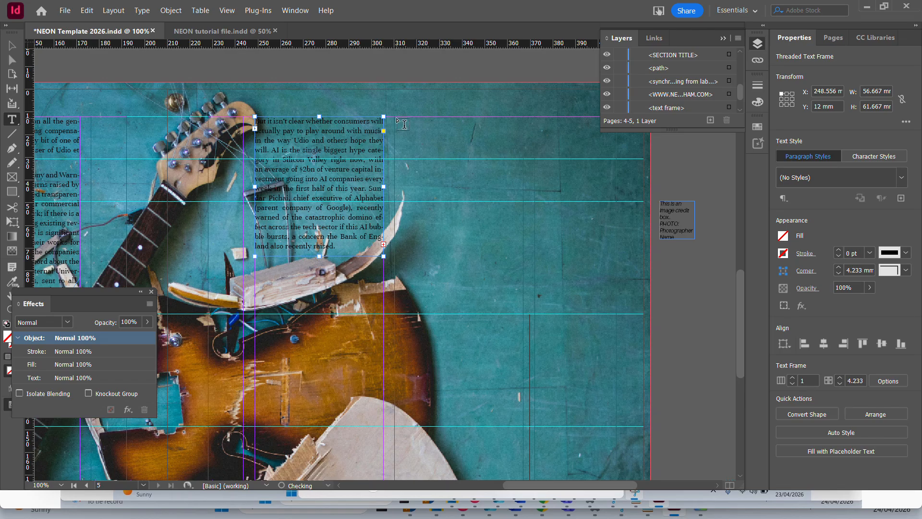
drag(404, 124, 521, 352)
scroll(521, 352, up, 5)
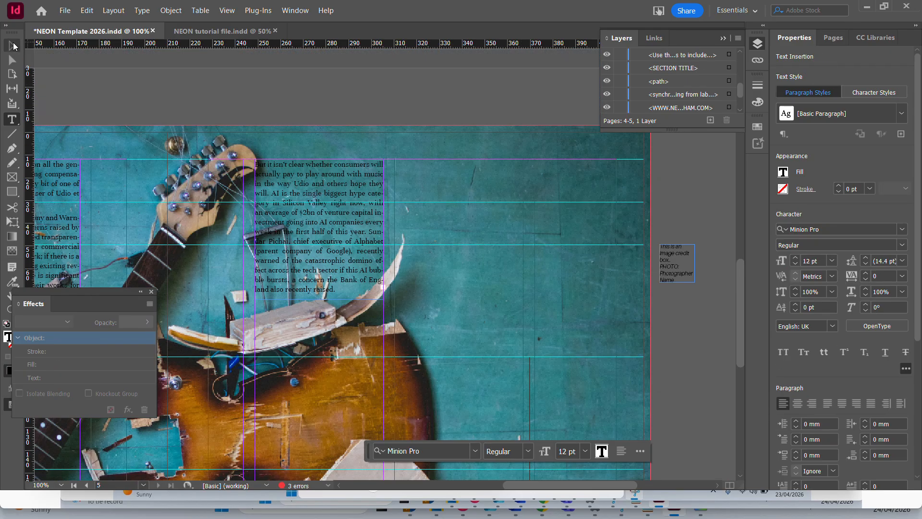
click(13, 46)
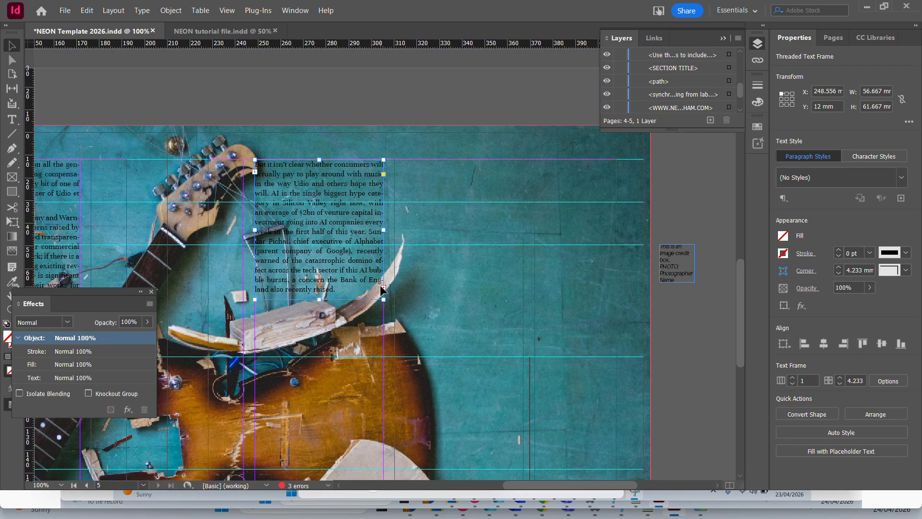
click(383, 288)
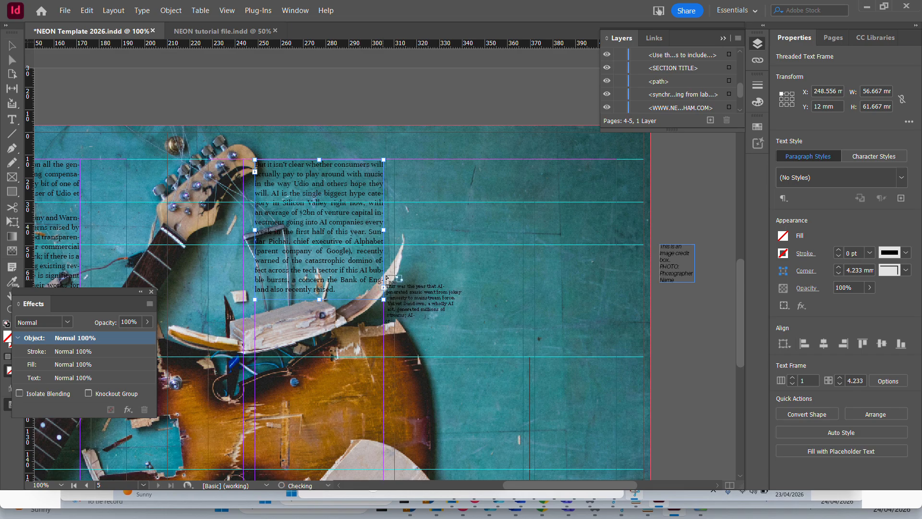
click(435, 207)
scroll(375, 205, down, 5)
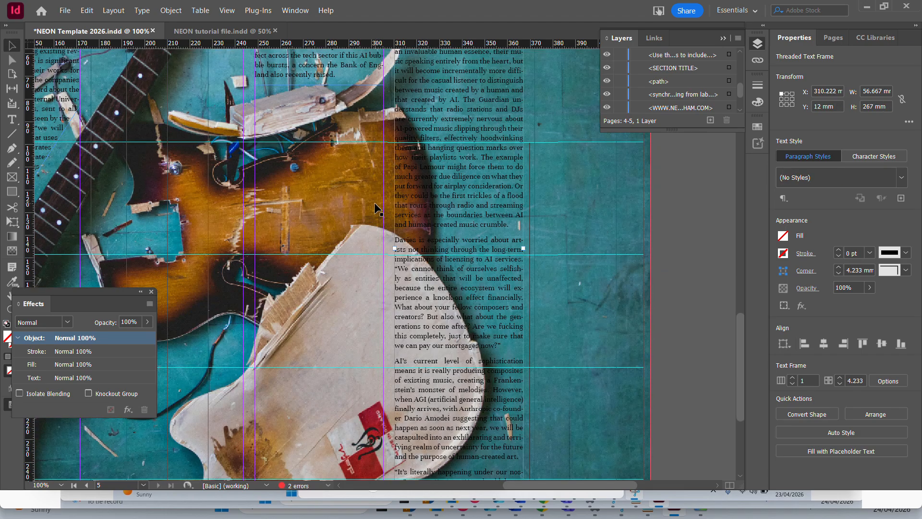
scroll(375, 204, down, 3)
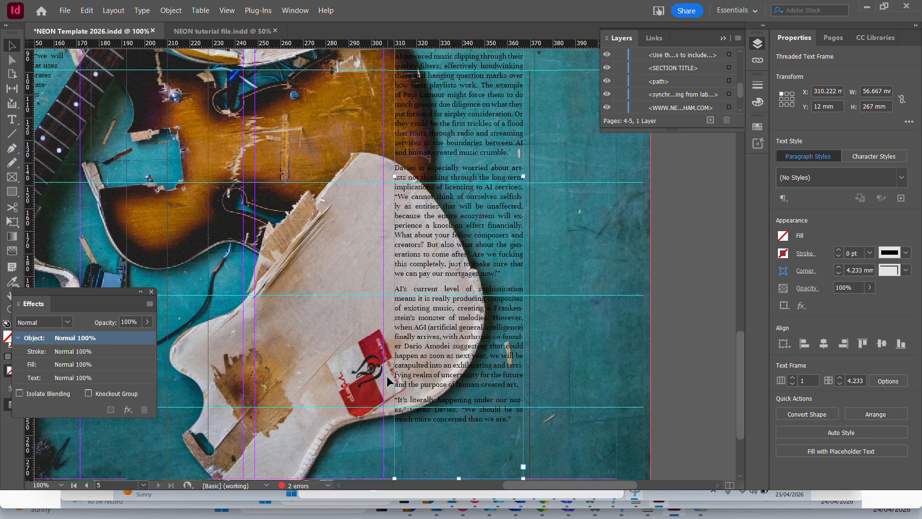
scroll(387, 376, down, 4)
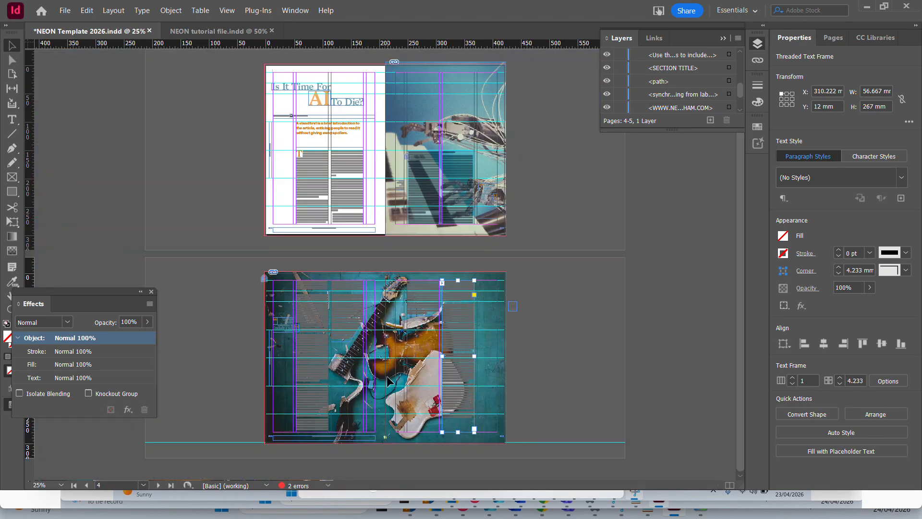
key(shift+w)
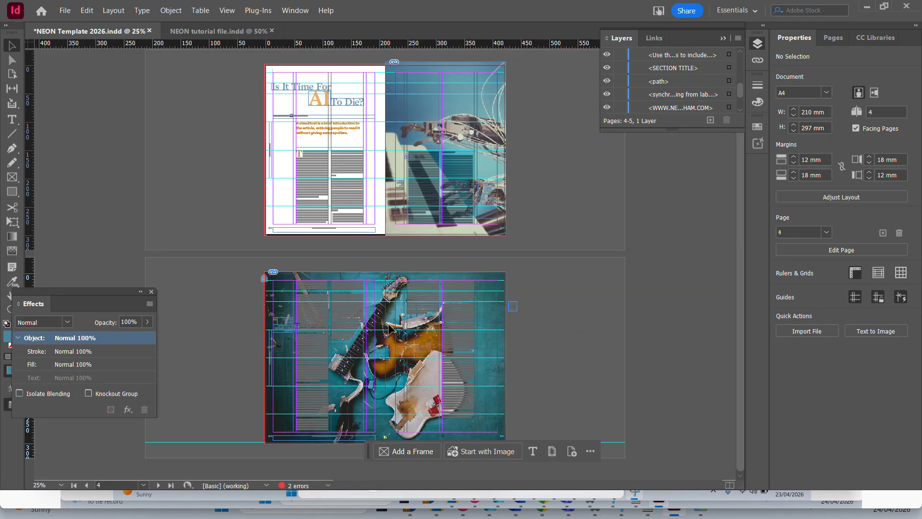
Unlock the Smashed Guitar.jpg background image and select it.
key(ctrl+1)
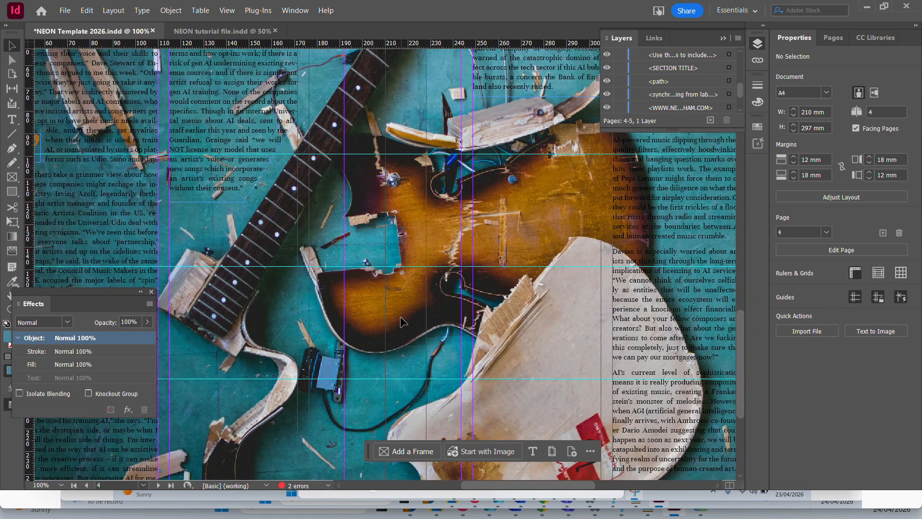
scroll(692, 86, down, 1)
click(694, 111)
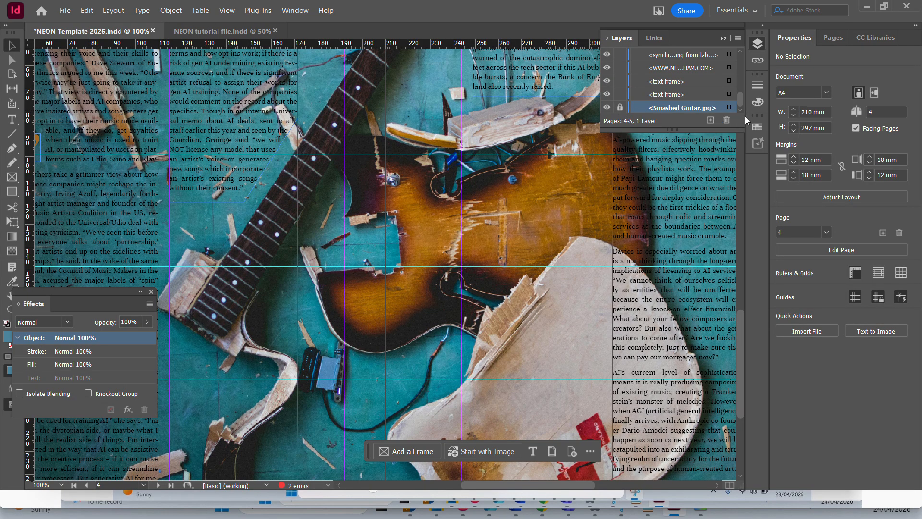
click(620, 108)
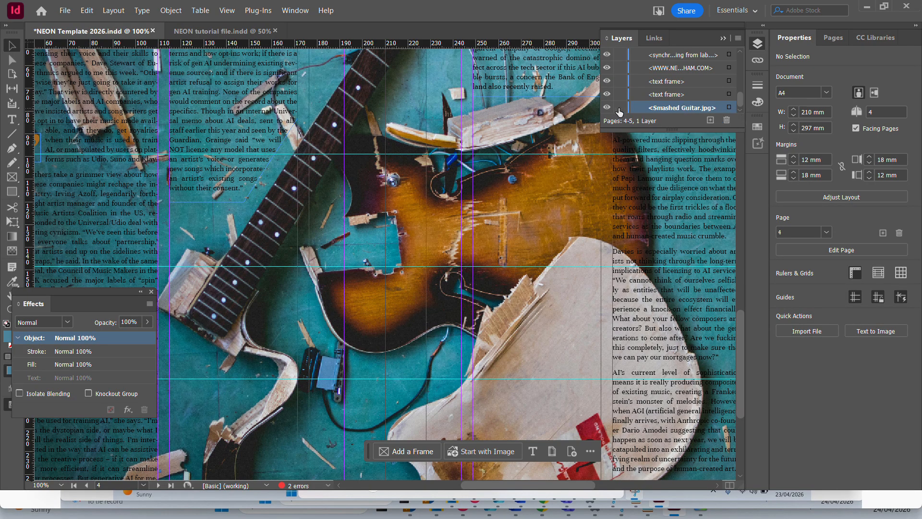
click(729, 108)
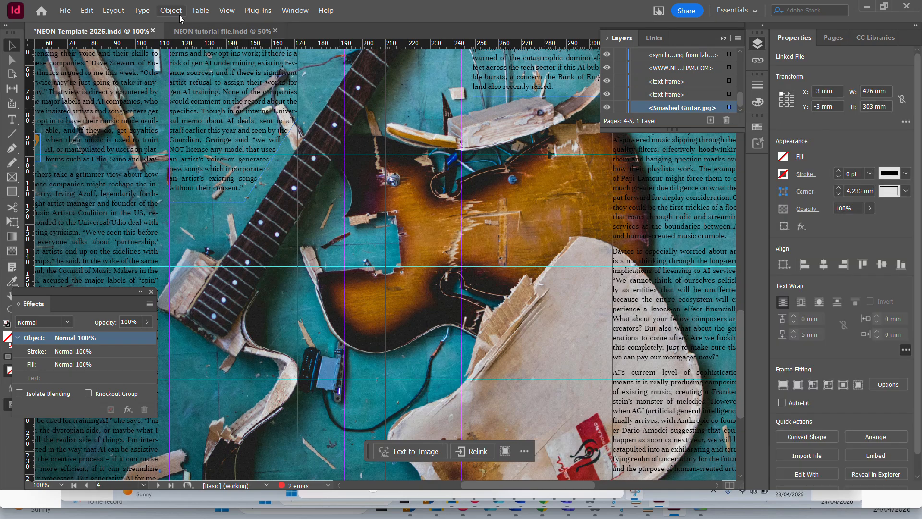
Lower the guitar background image's opacity to 72% and preview the spread.
click(295, 10)
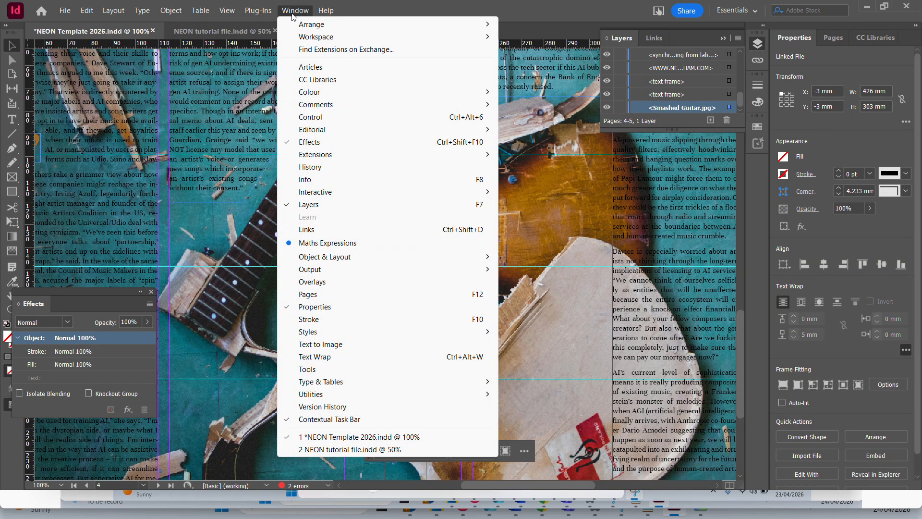
click(295, 10)
click(147, 322)
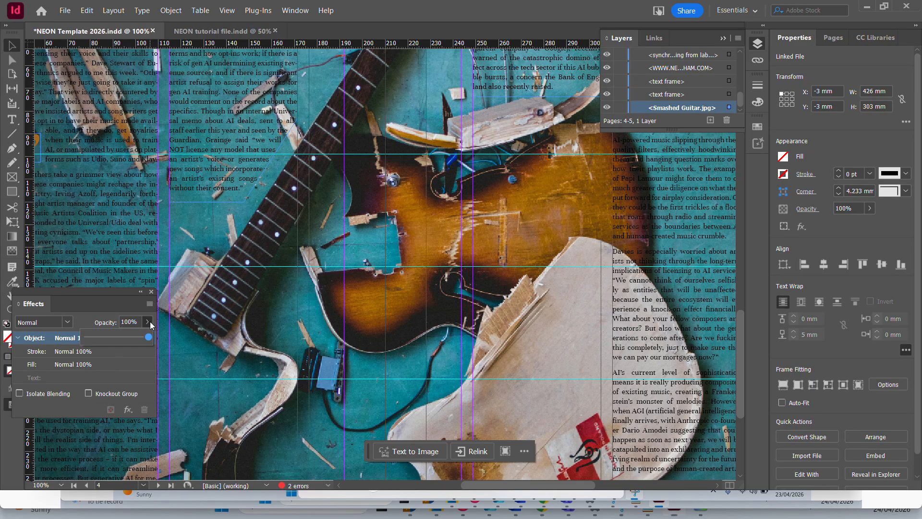
drag(146, 336, 132, 341)
scroll(209, 307, up, 5)
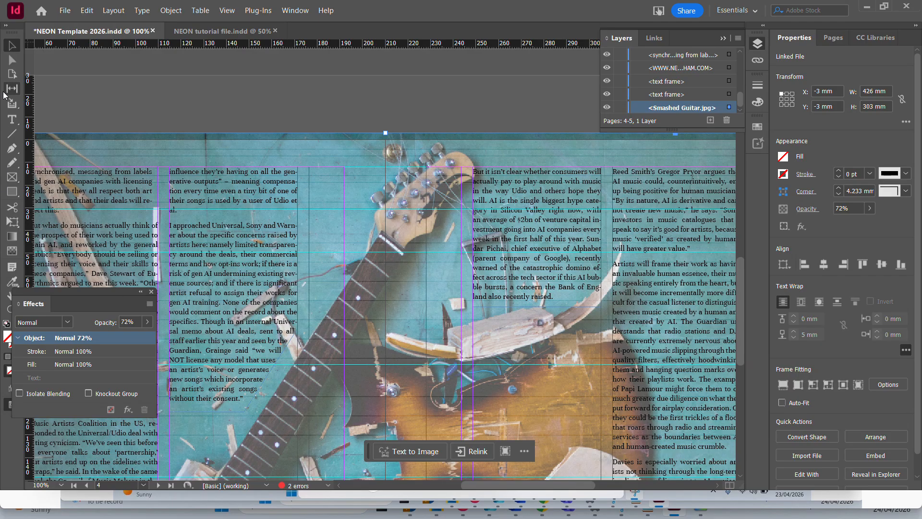
click(131, 97)
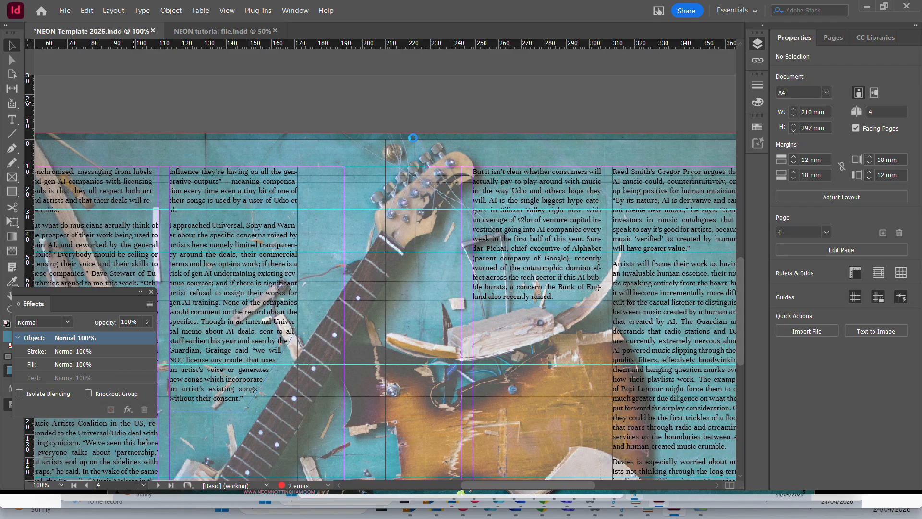
key(shift+w)
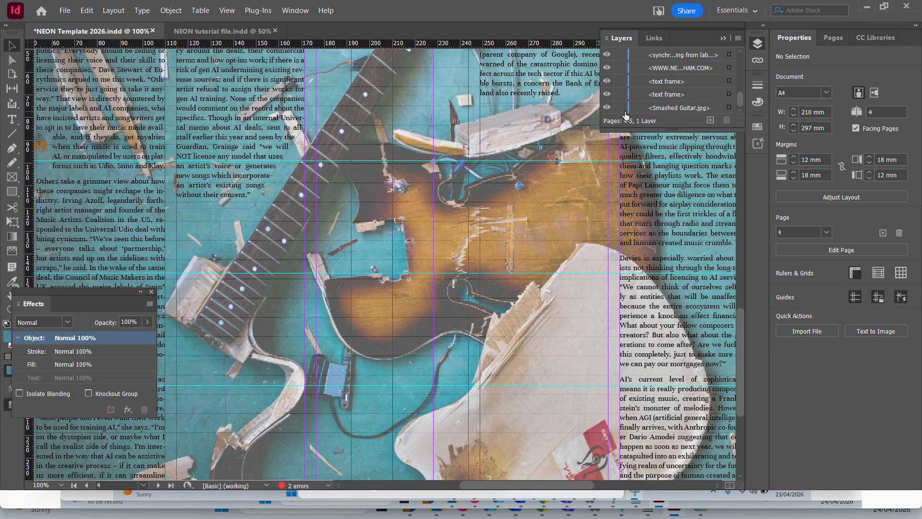
Lock the Smashed Guitar.jpg image again and compare the guitar spread with the article's opening spread in full-screen preview.
click(620, 107)
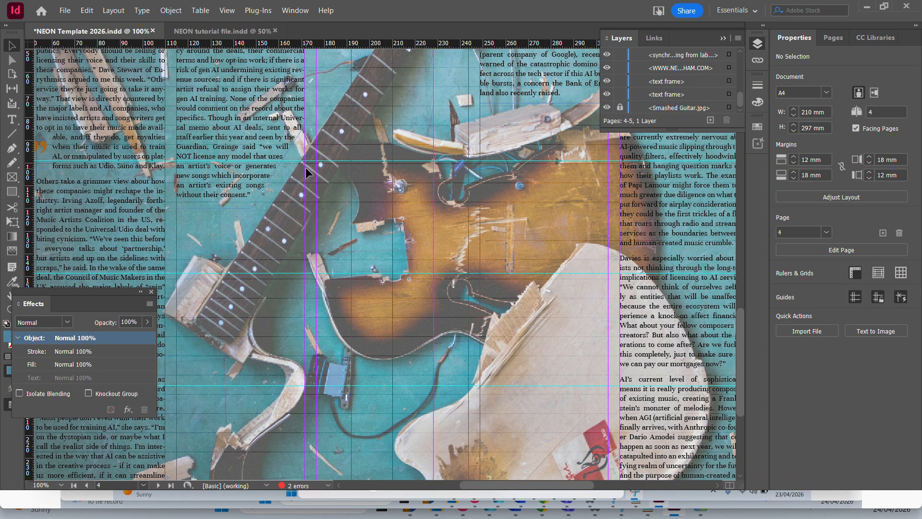
key(ctrl+minus)
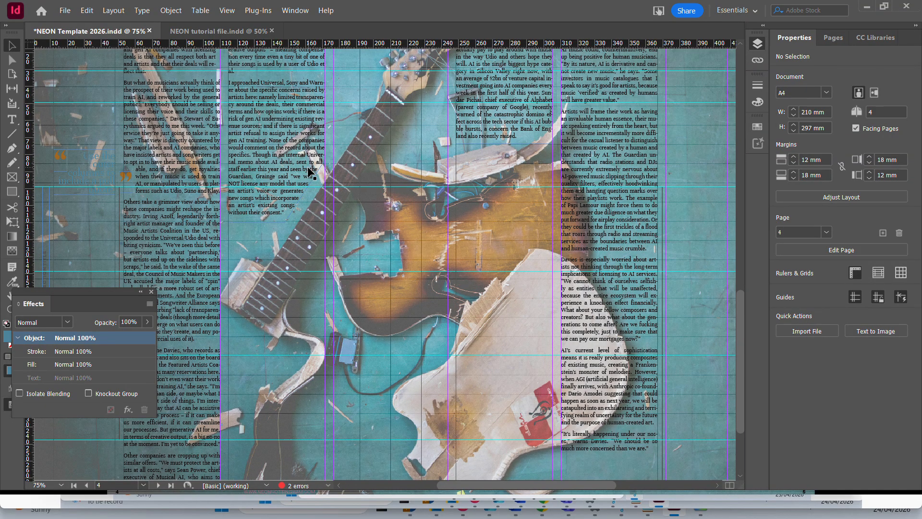
key(shift+w)
key(Left)
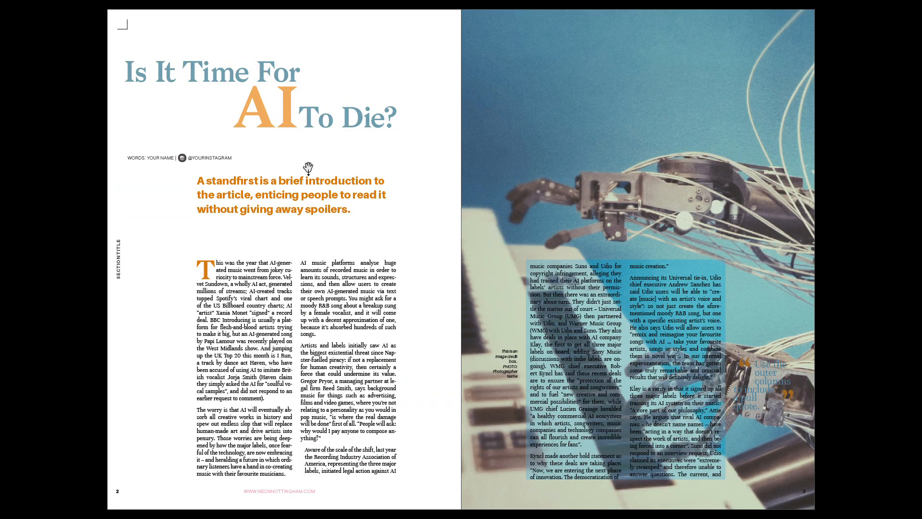
key(Right)
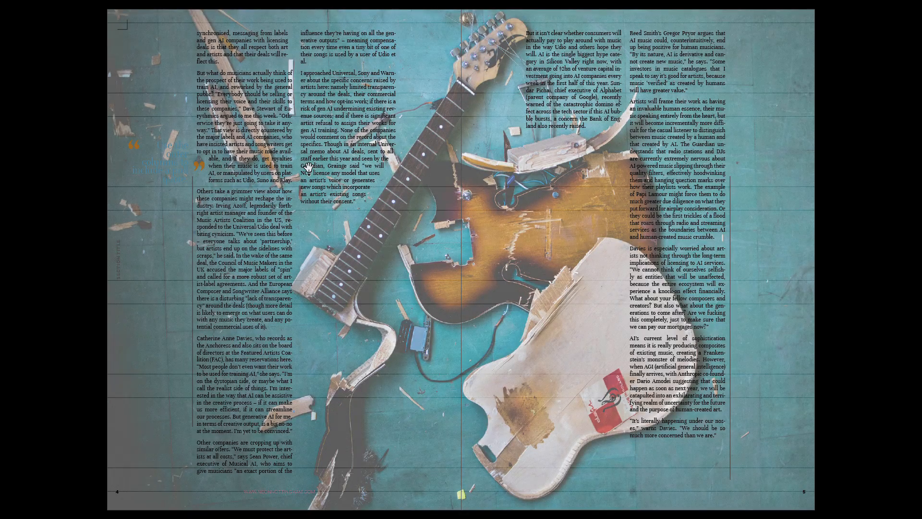
key(Left)
key(Right)
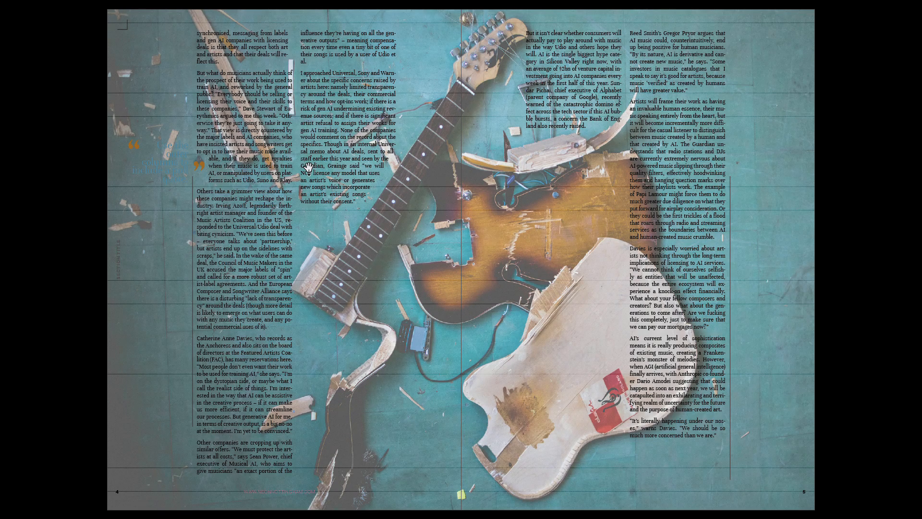